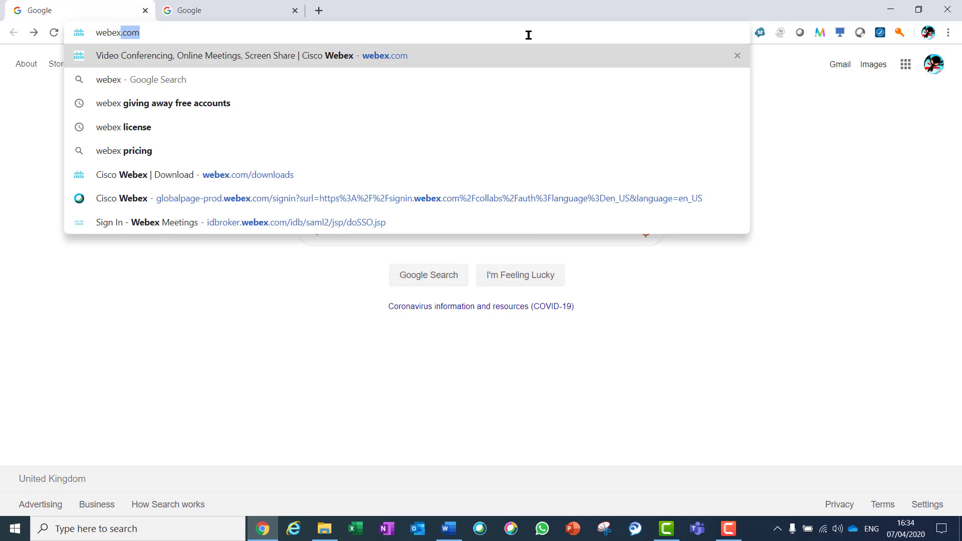
Download the Webex Meetings installer for Windows from webex.com/downloads.
type(".com/")
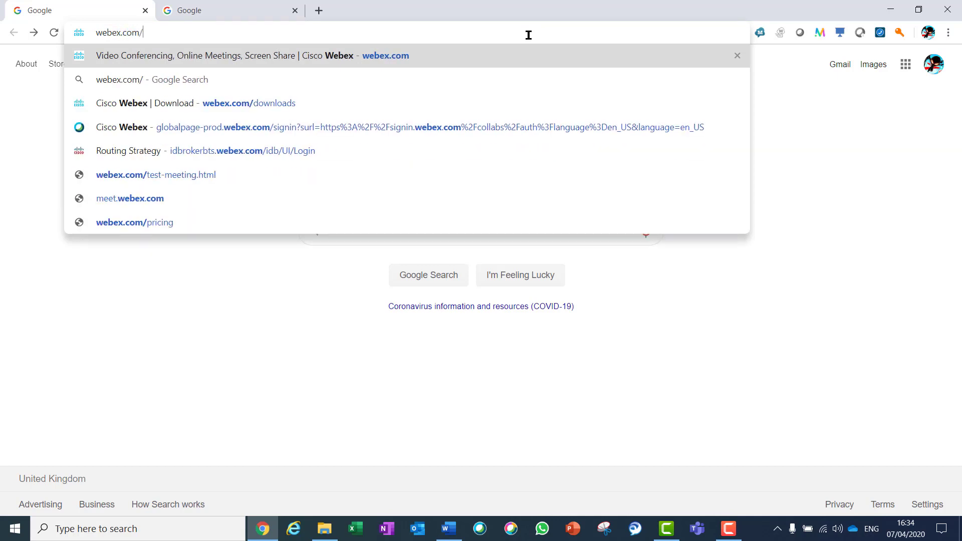
type("downloads")
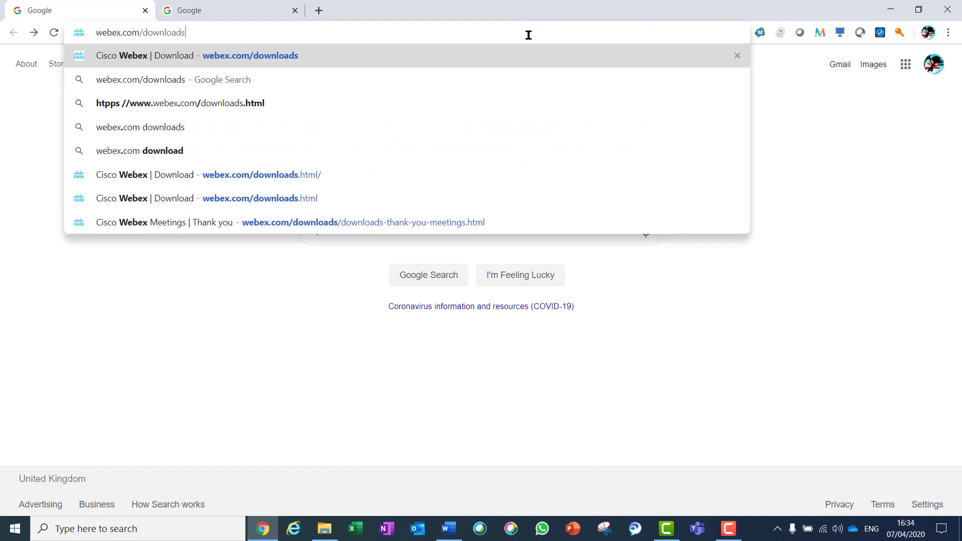
key("Return")
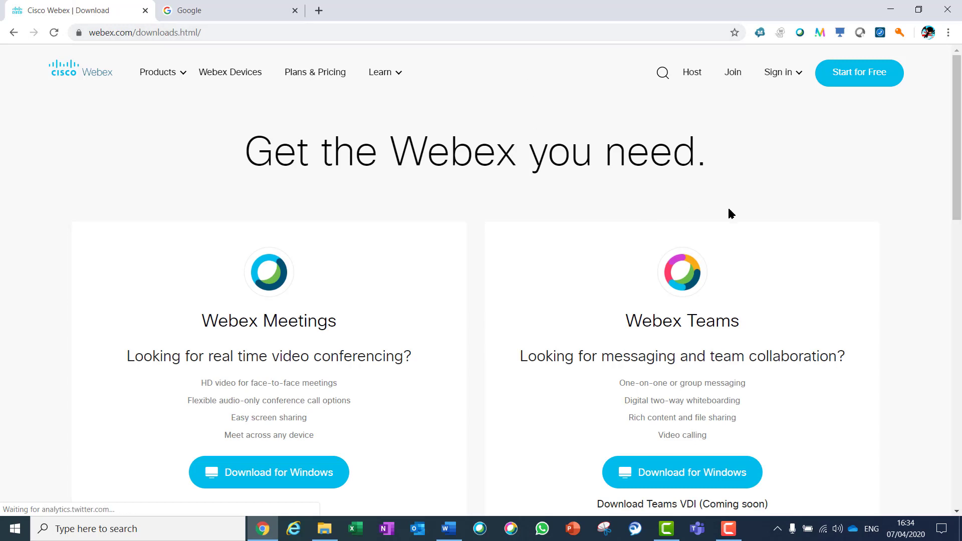
left_click_drag(955, 128, 951, 176)
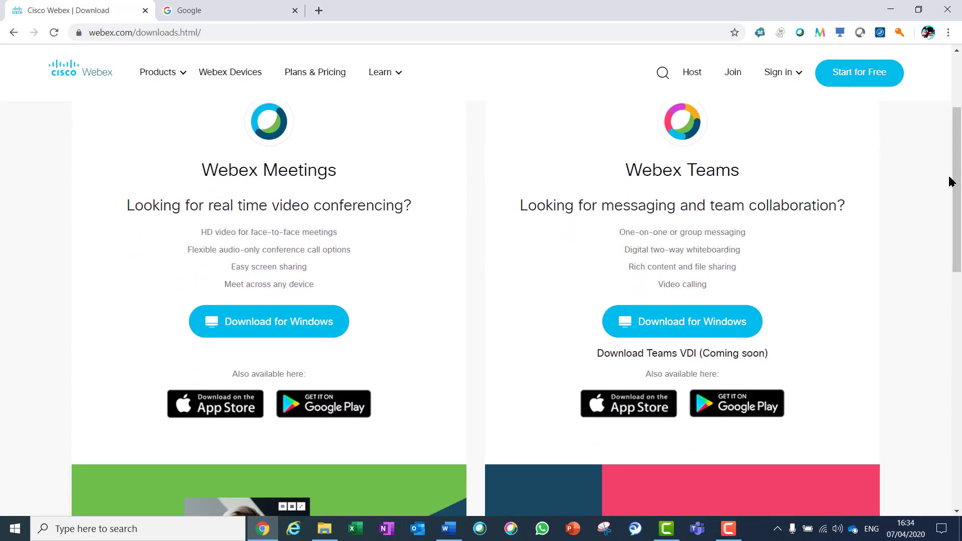
left_click(272, 322)
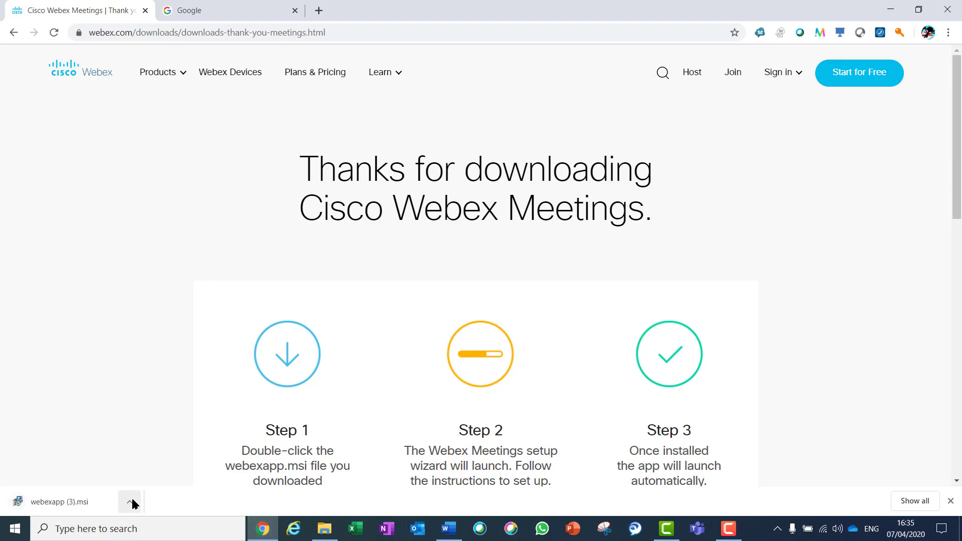
Run webexapp (3).msi and install Cisco Webex Meetings, accepting the licence agreement.
left_click(130, 502)
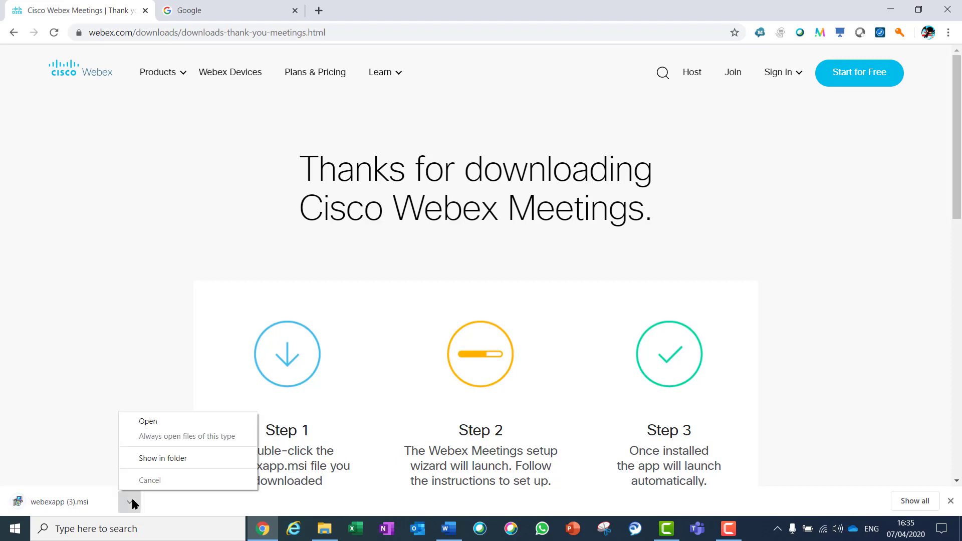
left_click(175, 430)
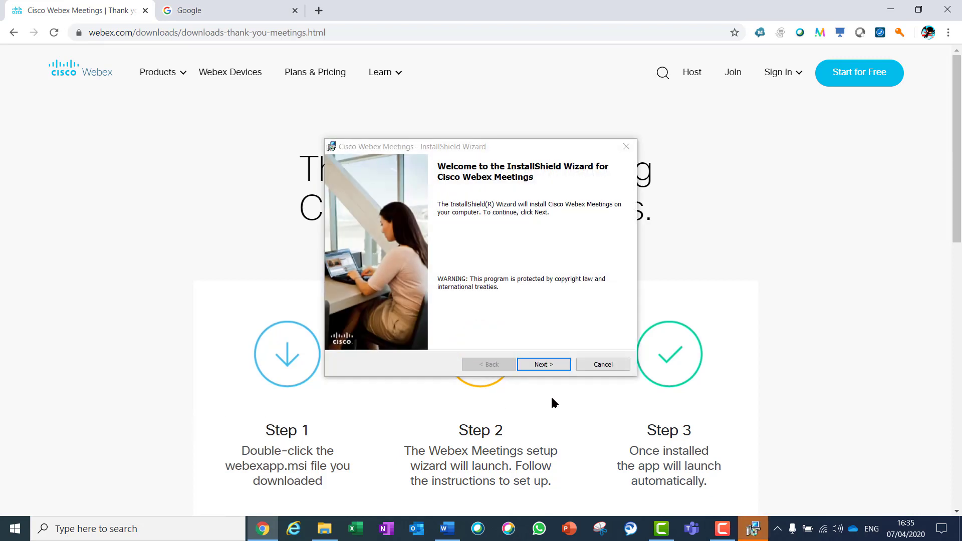
left_click(551, 364)
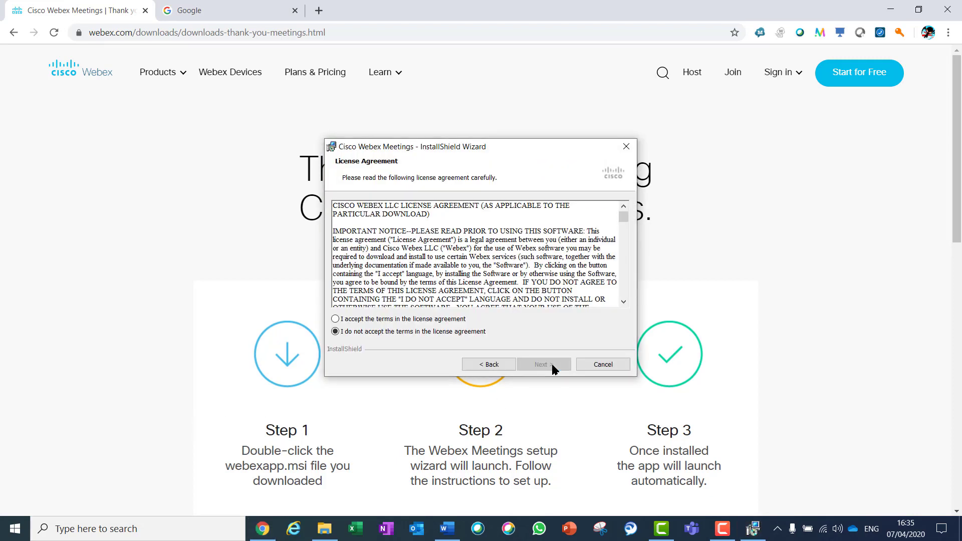
left_click(393, 320)
left_click(537, 365)
left_click(535, 361)
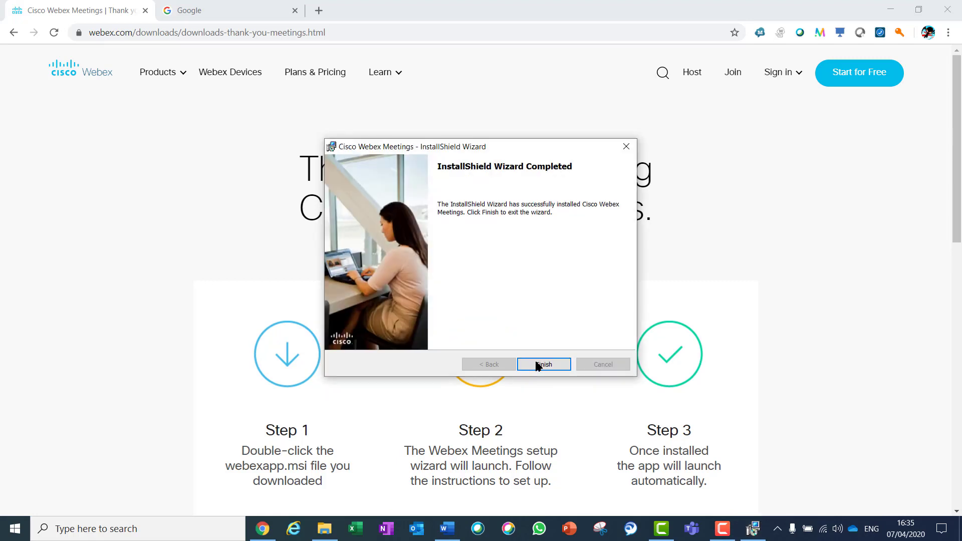
left_click(552, 366)
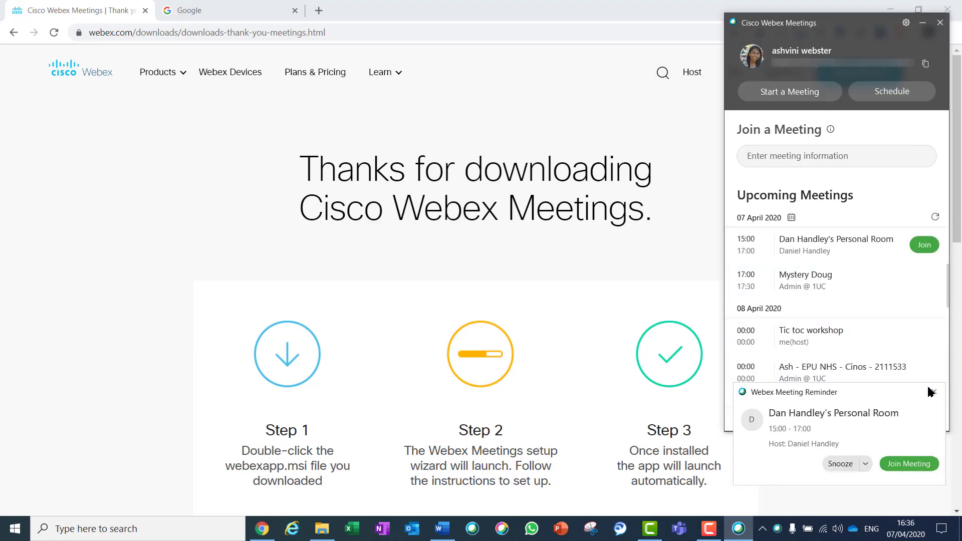
Close the Webex Meeting Reminder popup.
left_click(934, 392)
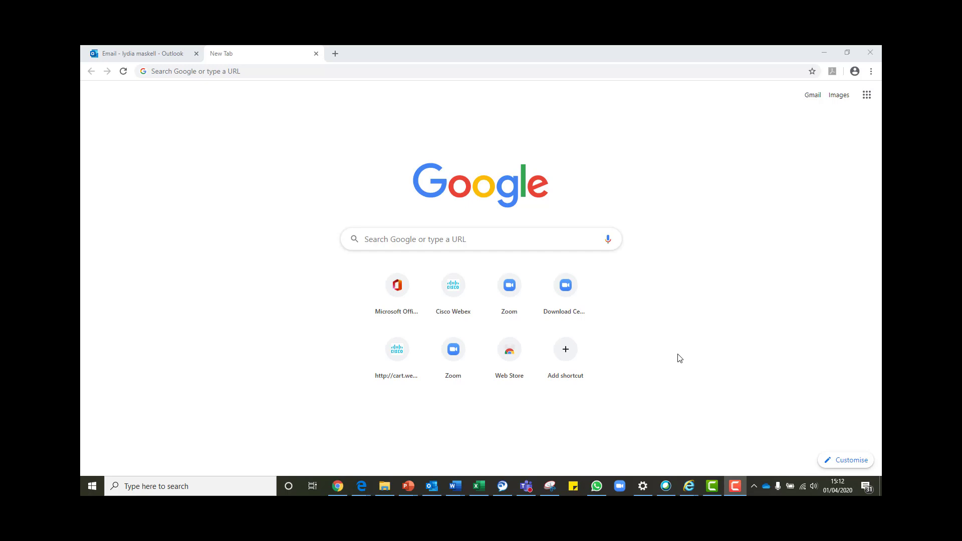
Go to the Webex free sign-up page at cart.webex.com/signup.
left_click(264, 73)
type("cart")
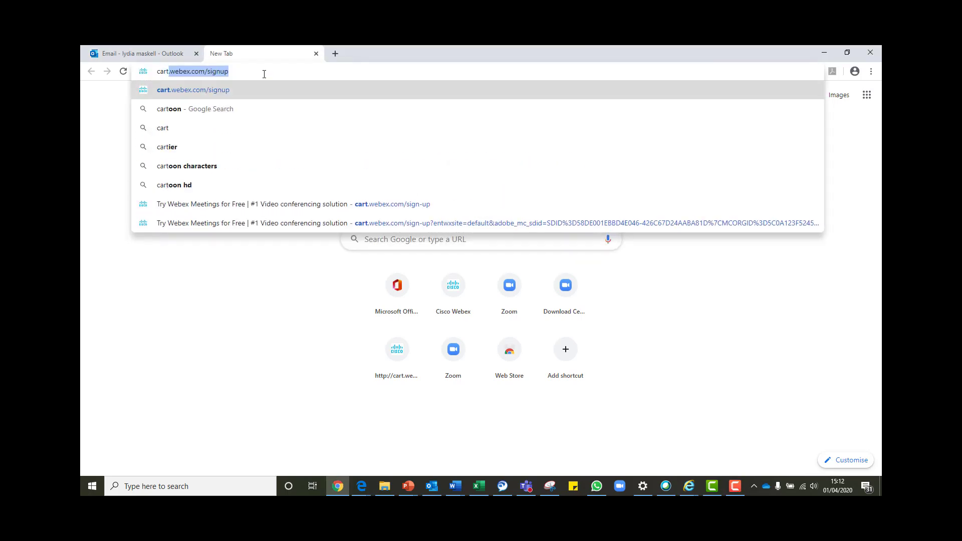
type(".webe")
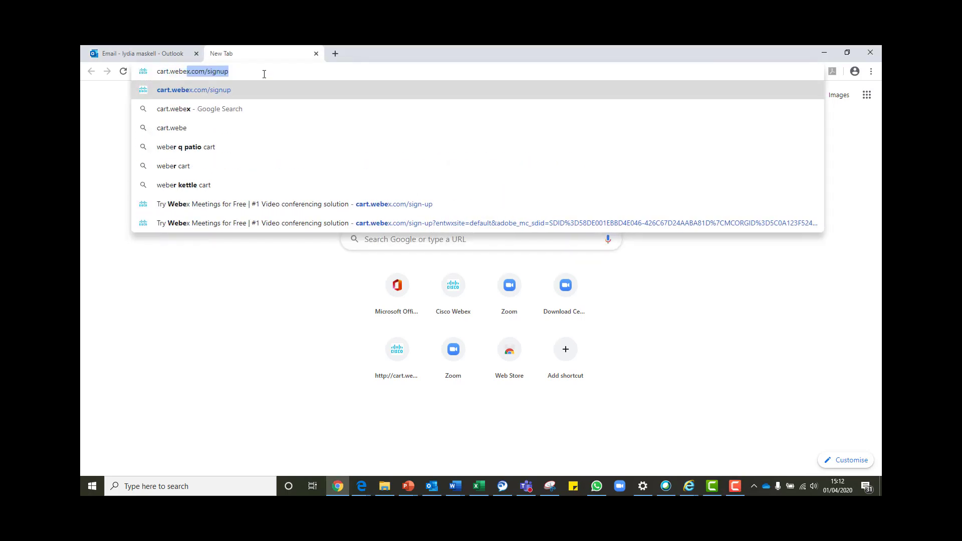
type("x.com")
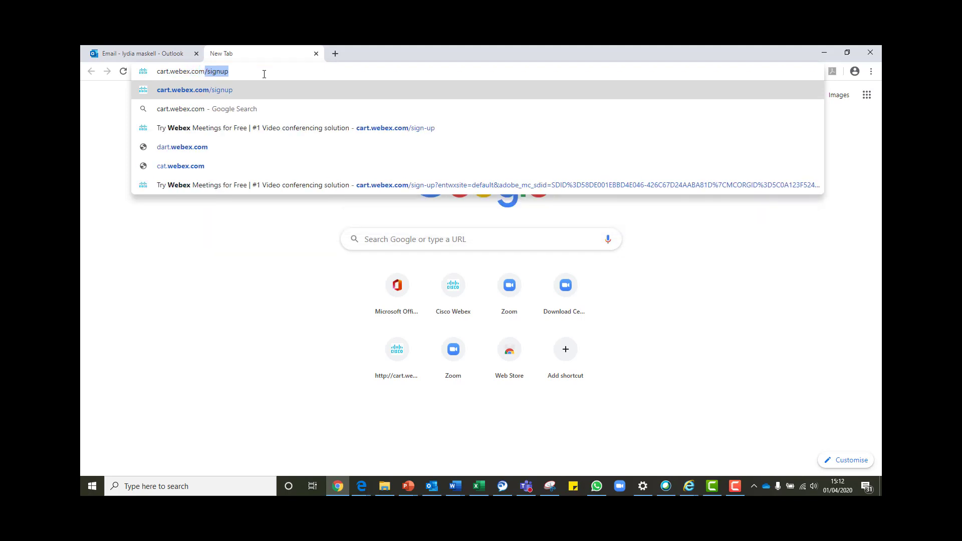
type("/signup")
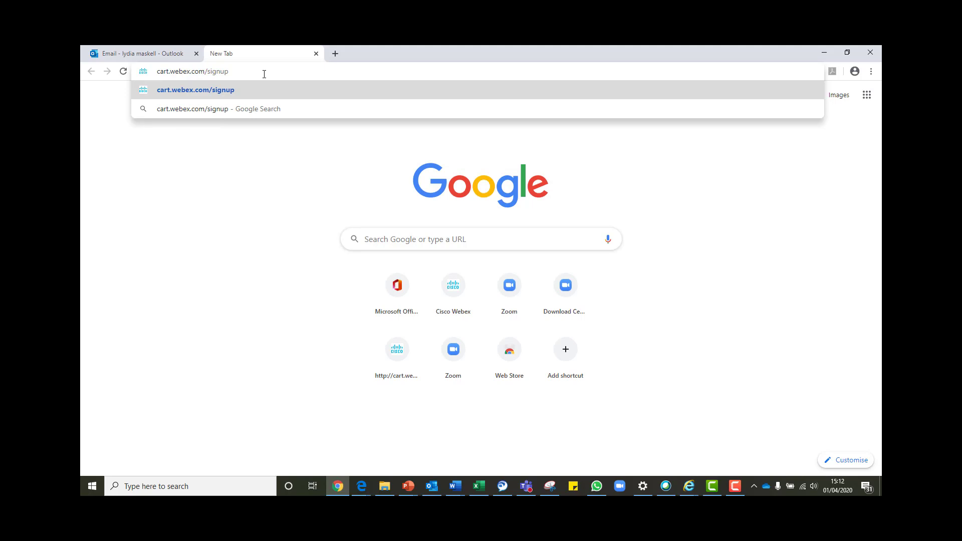
key("Return")
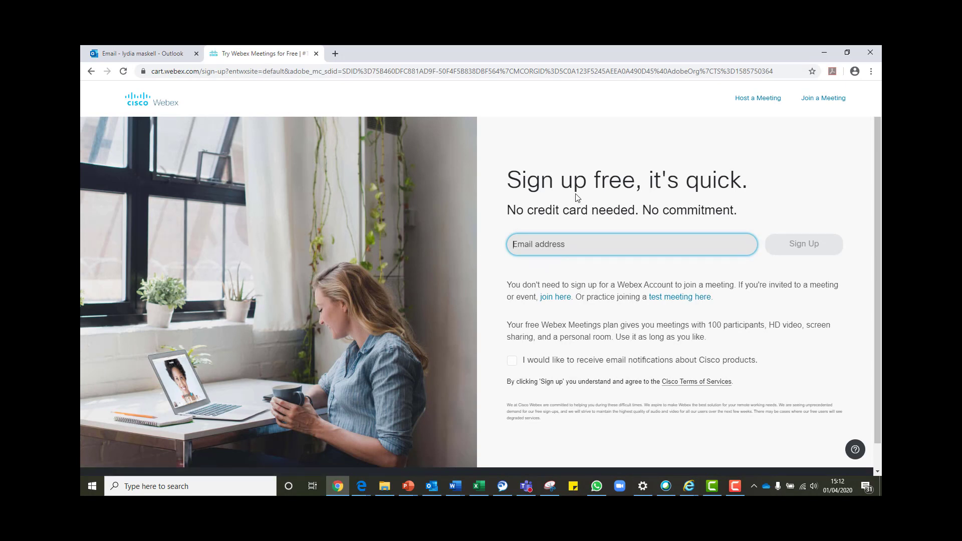
Register with an email address and the user's first and last name, then return to Outlook.
left_click(548, 244)
type("lydian")
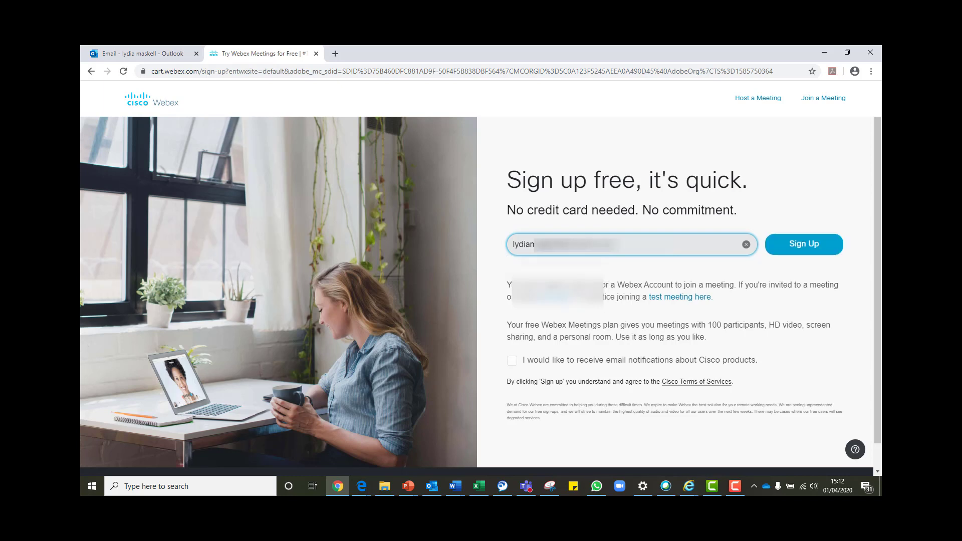
left_click(799, 245)
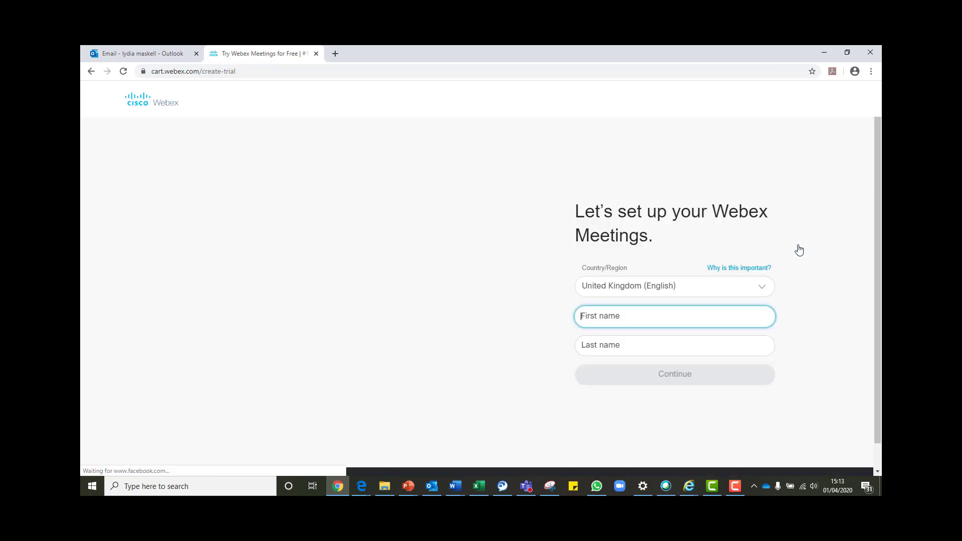
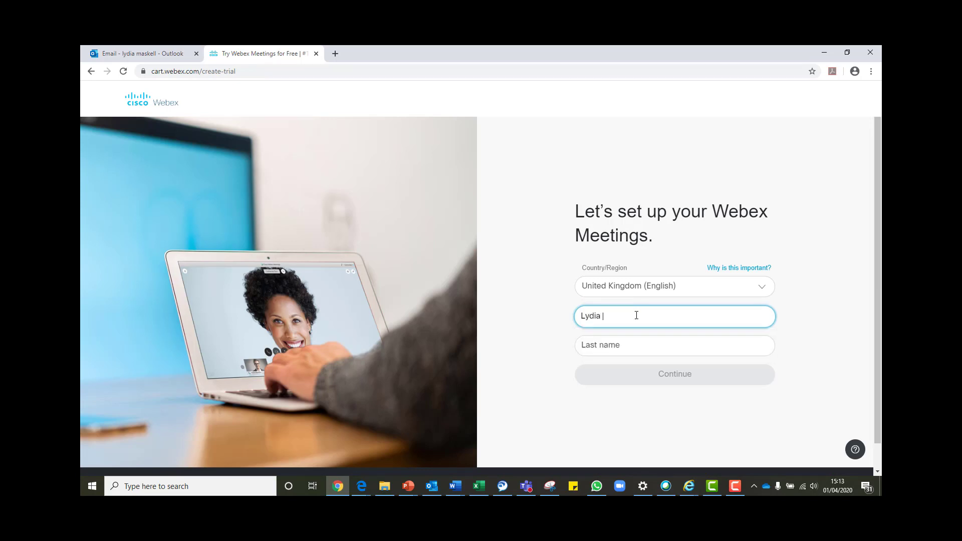
key("Tab")
left_click(614, 377)
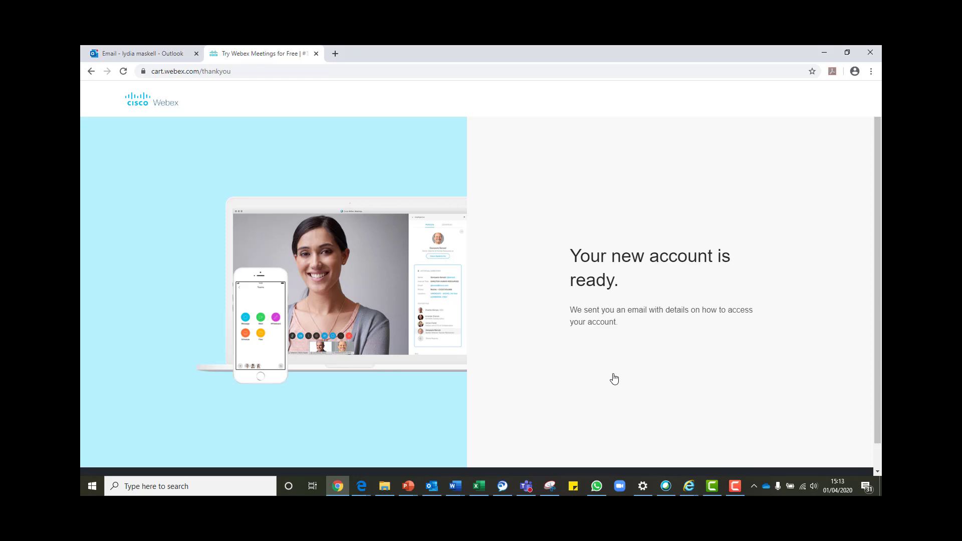
left_click(143, 53)
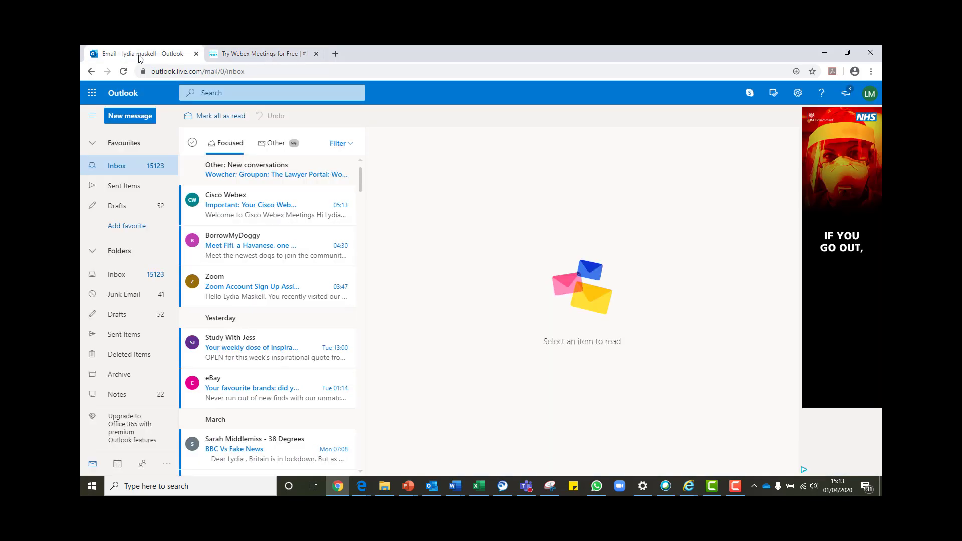
From the Cisco Webex welcome email, create the account password and confirm it.
left_click(251, 204)
scroll(800, 241, "down", 3)
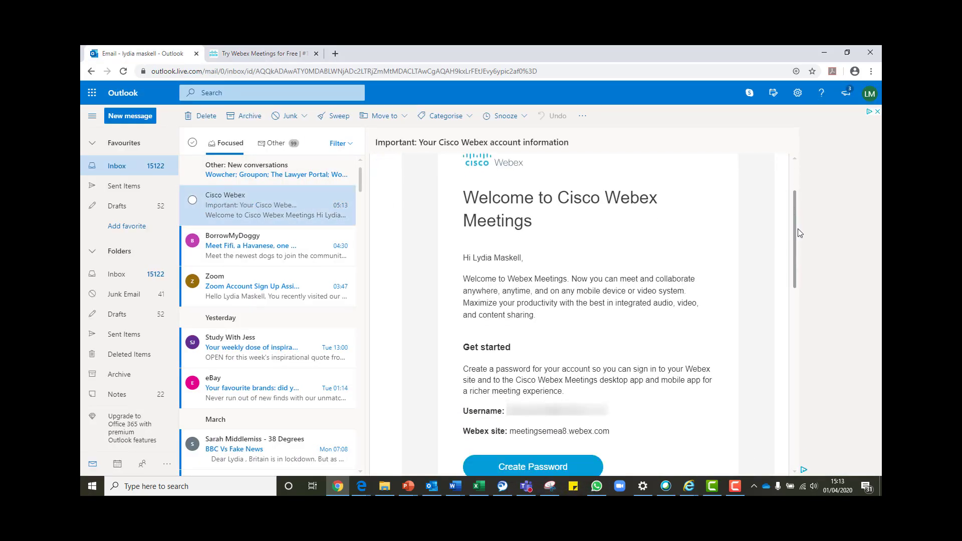
left_click(546, 452)
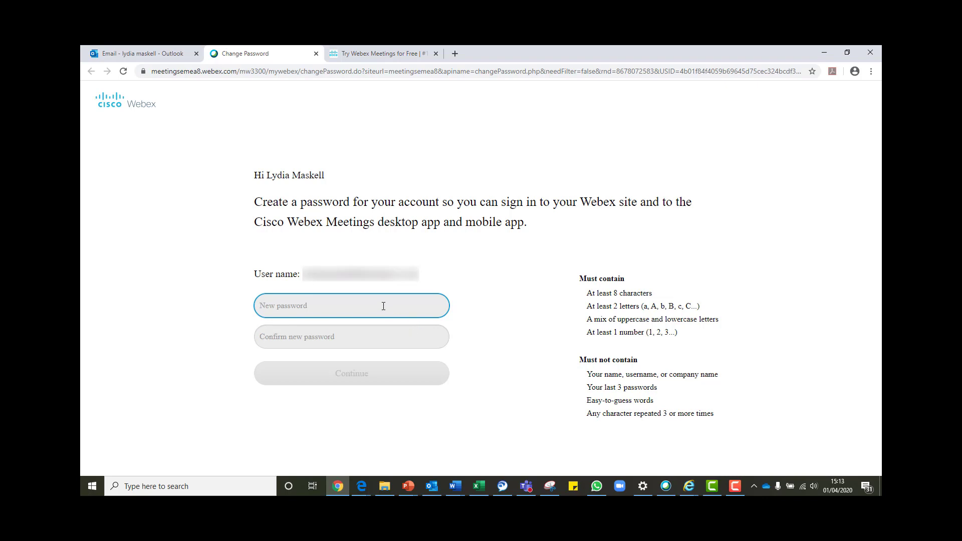
type("•••••••••••")
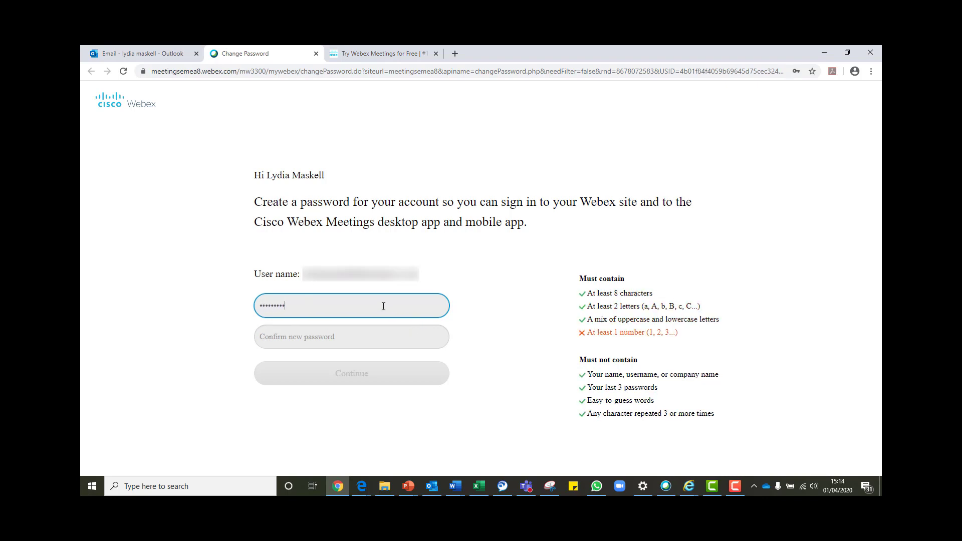
key("Tab")
type("•••••••••••")
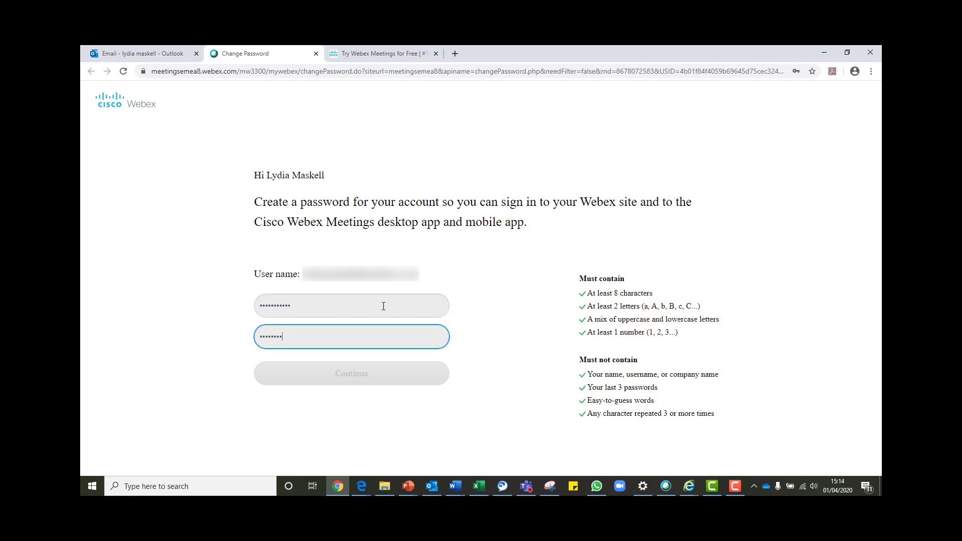
left_click(361, 379)
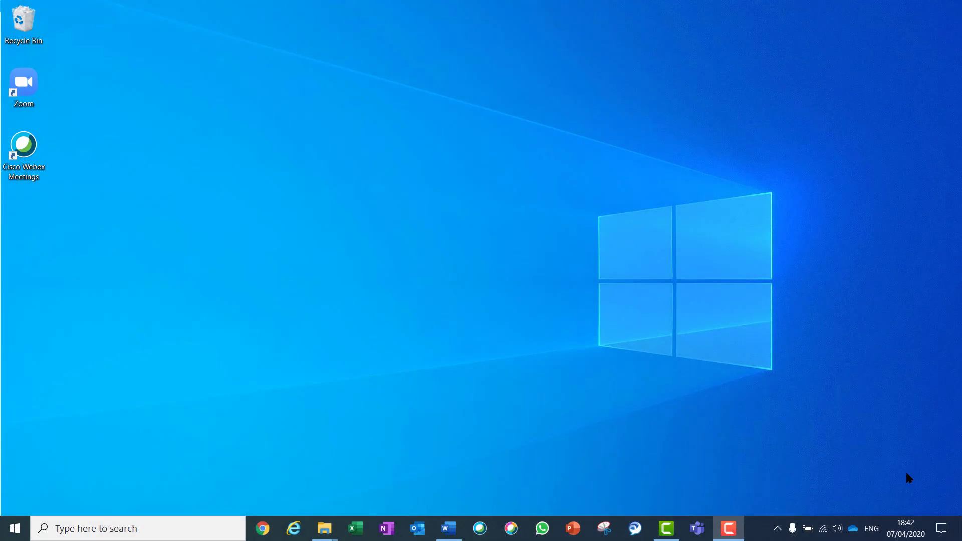
Launch Cisco Webex Meetings via a 'cisco we' search and sign in with the account password.
left_click(156, 527)
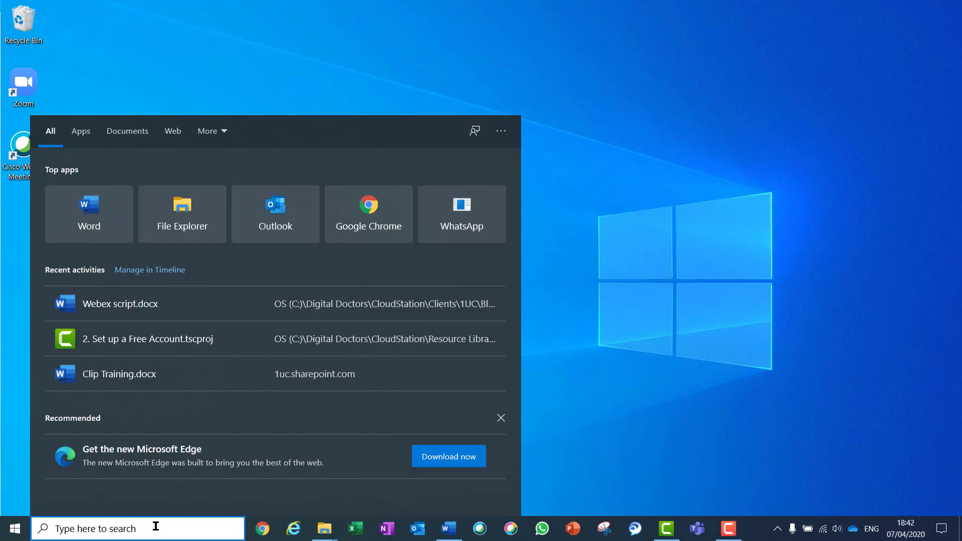
type("cisco we")
key("Return")
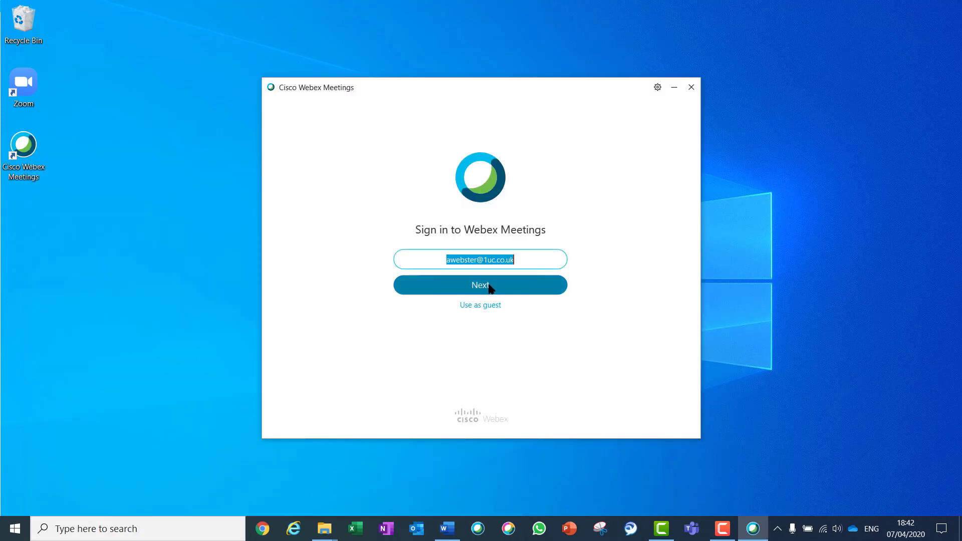
left_click(490, 286)
left_click(479, 288)
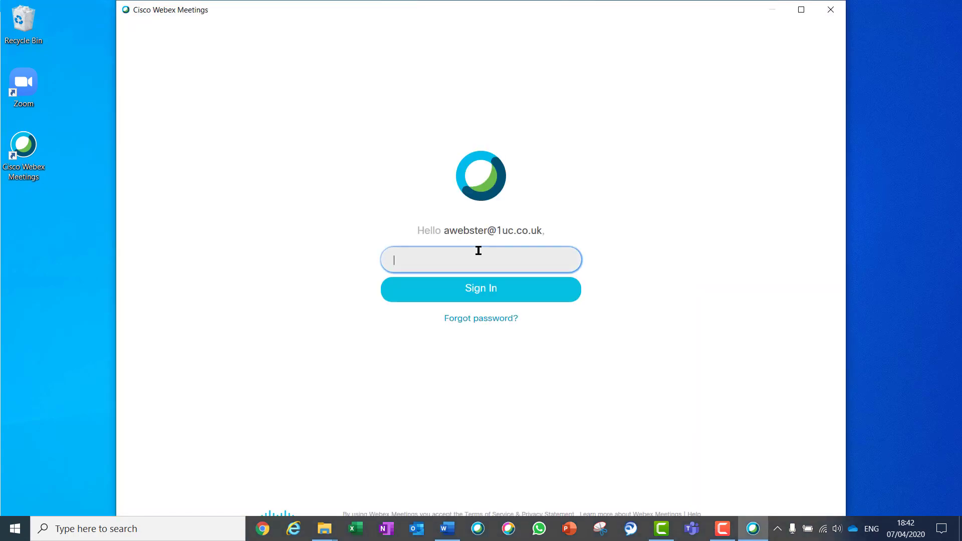
type("•••••••••")
left_click(496, 296)
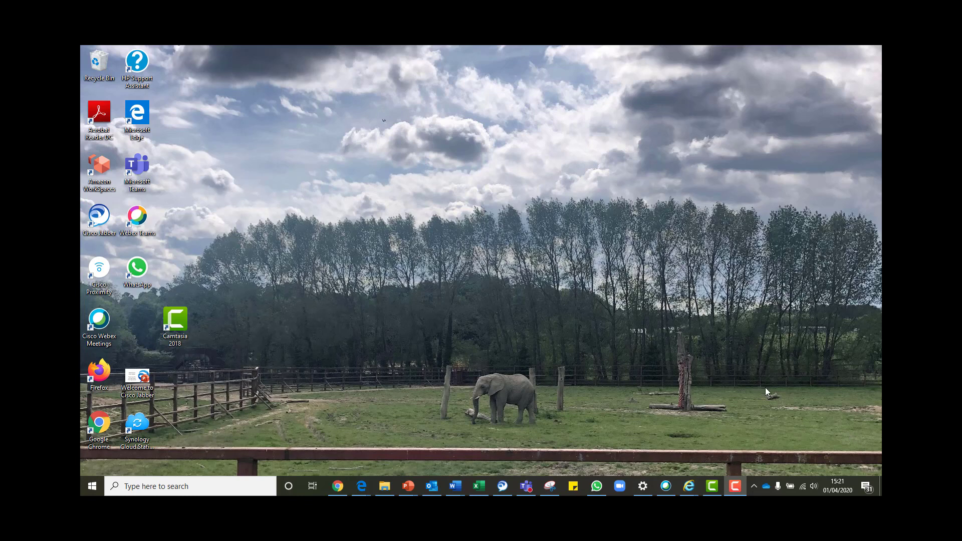
In Outlook, create a new appointment and show the Add Webex Meeting options.
left_click(432, 487)
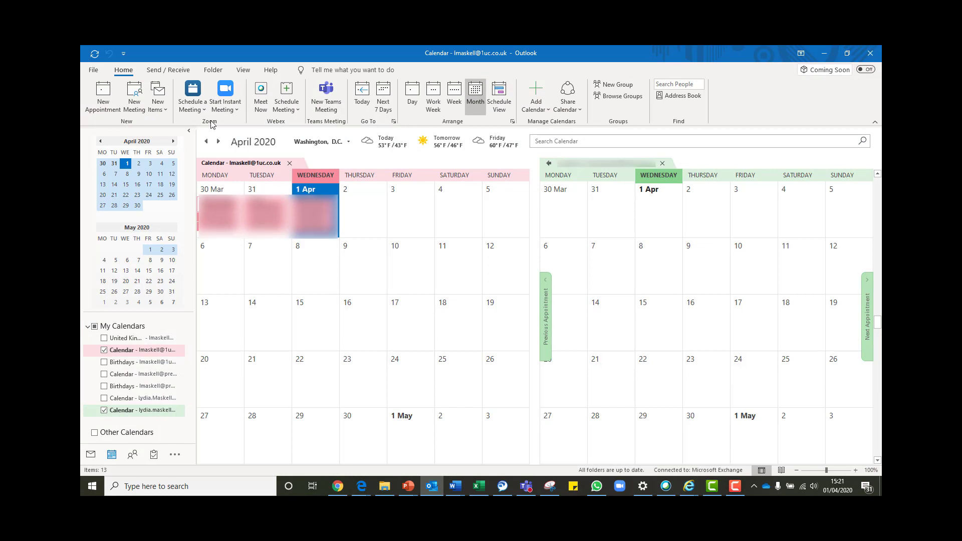
left_click(100, 94)
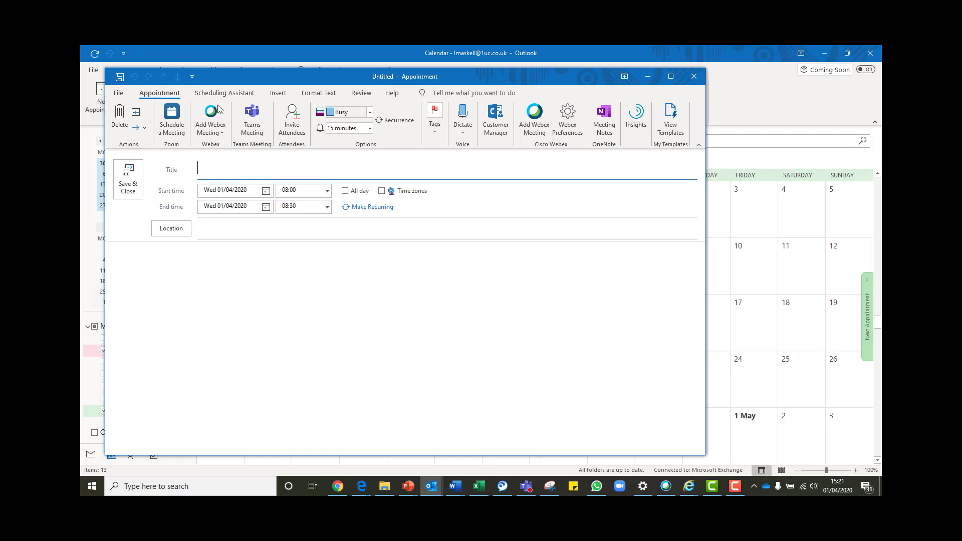
left_click(220, 132)
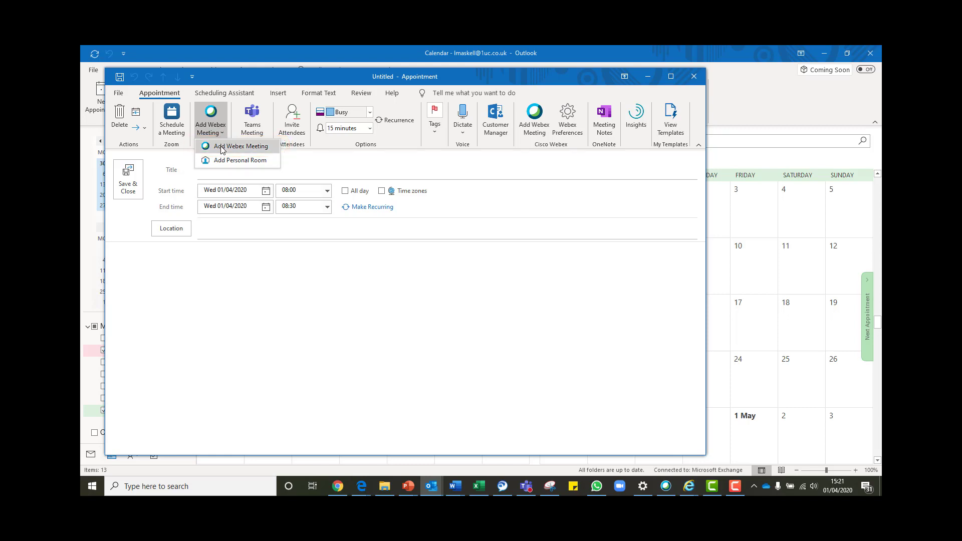
Add a Webex meeting with 'Don't include meeting password in email invitation' ticked.
left_click(222, 148)
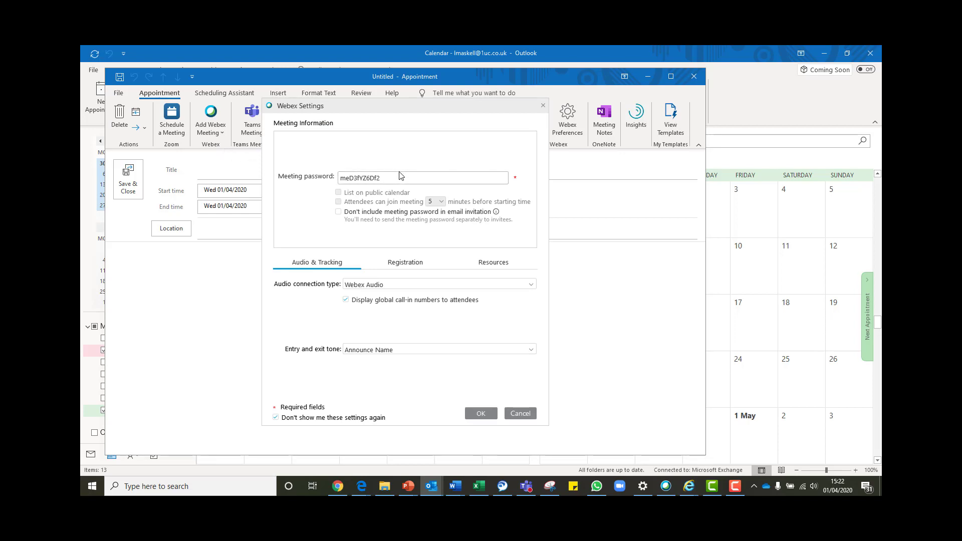
left_click(339, 212)
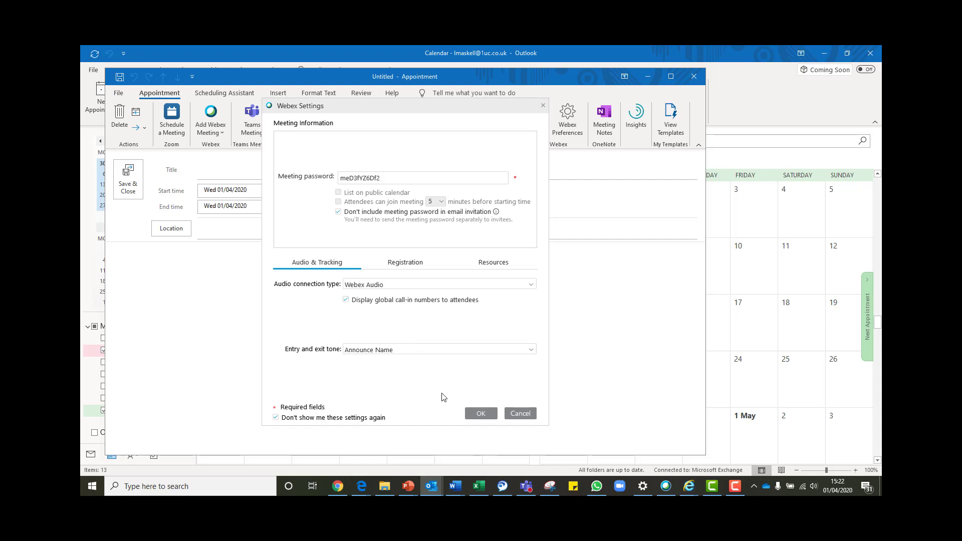
left_click(478, 414)
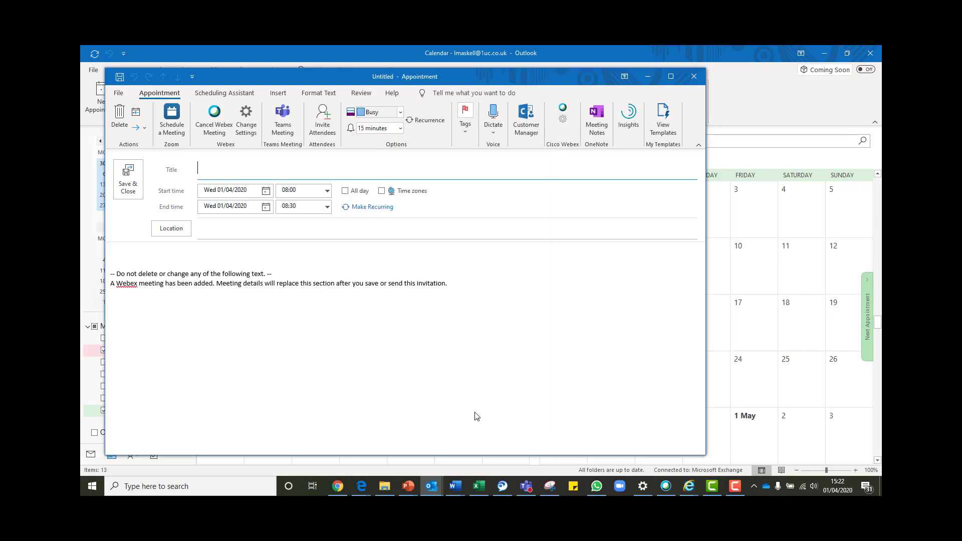
Title the meeting 'Test Meeting' and add one required attendee.
type("Test Meeting")
left_click(322, 120)
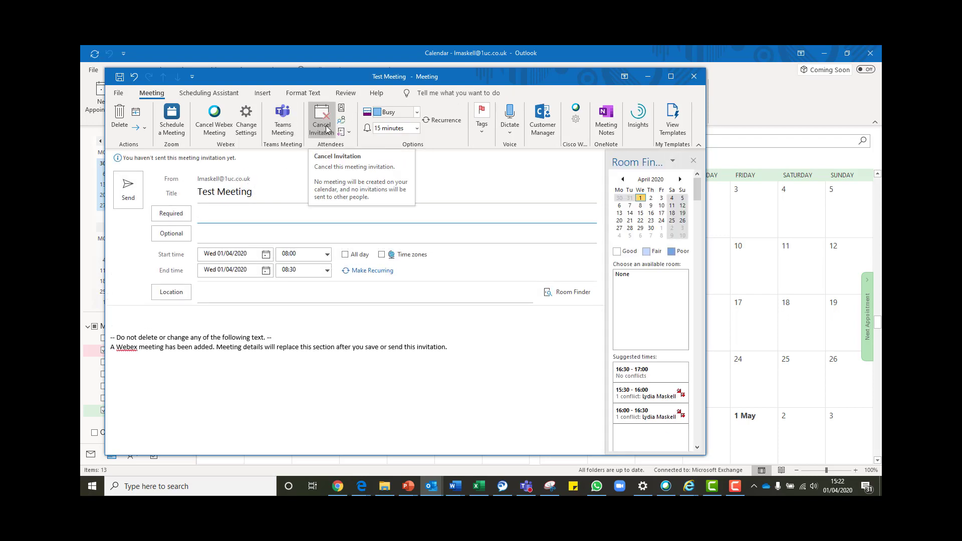
type("d")
left_click(278, 244)
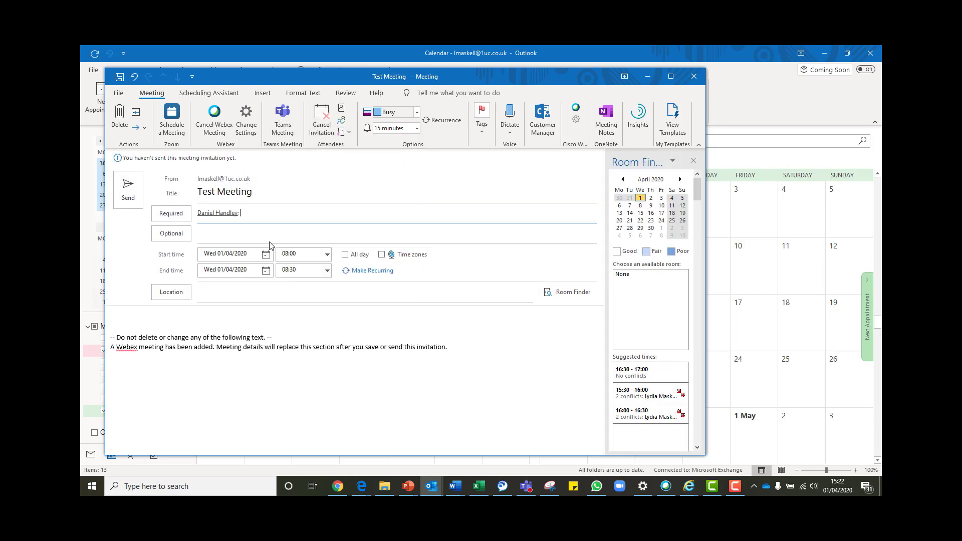
Set the start time to 16:00 and send the invitation without a location.
left_click(327, 254)
left_click_drag(328, 290, 328, 305)
left_click(279, 292)
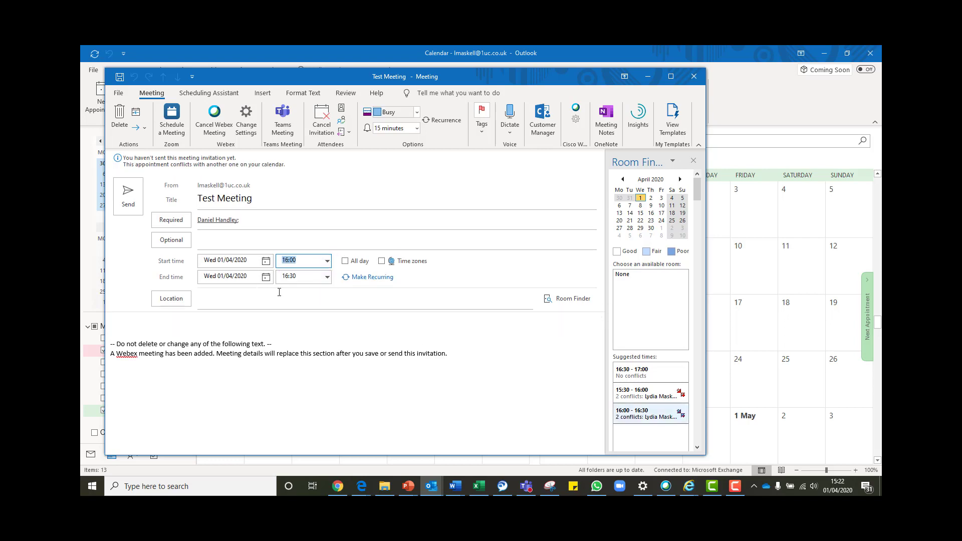
left_click(245, 301)
left_click(128, 192)
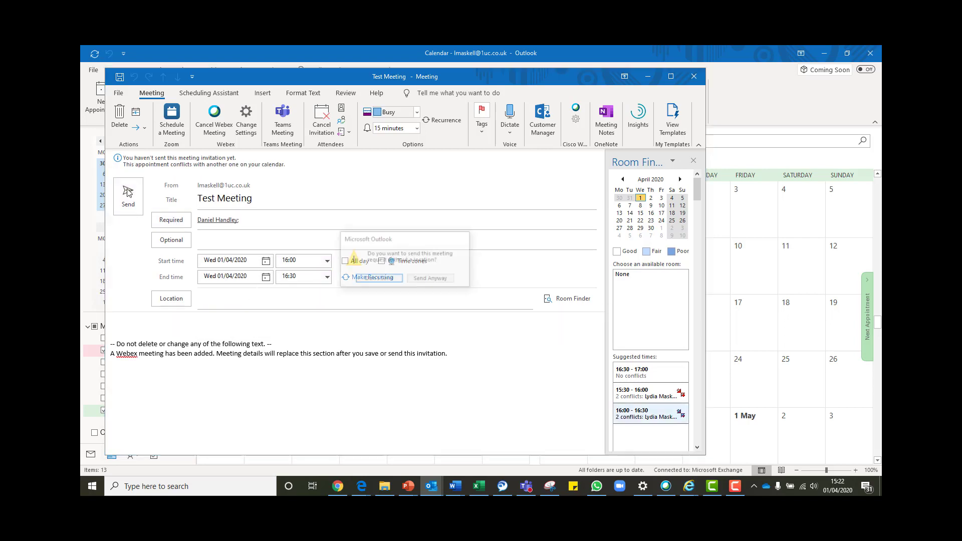
left_click(430, 279)
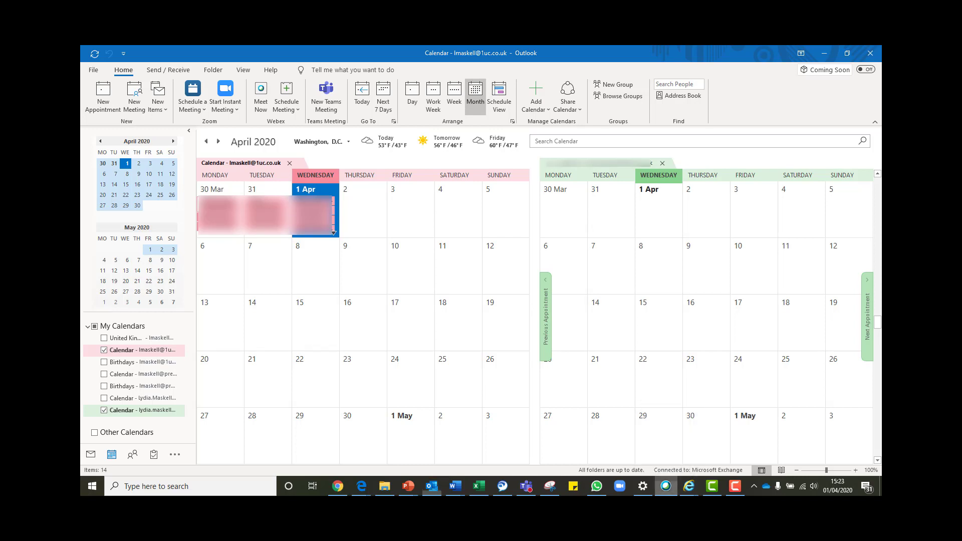
left_click(666, 486)
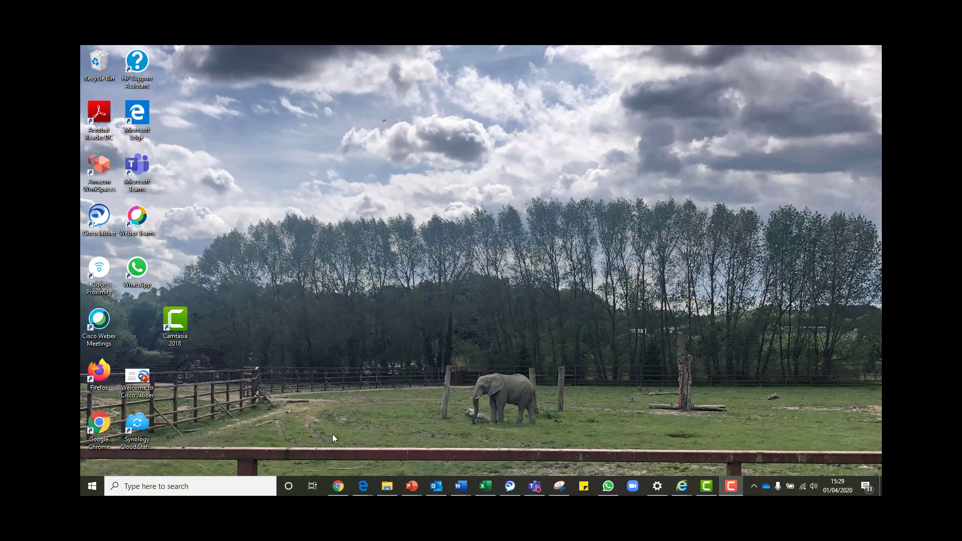
Search Windows for WEBEX, open Cisco Webex Meetings and choose Schedule.
left_click(205, 481)
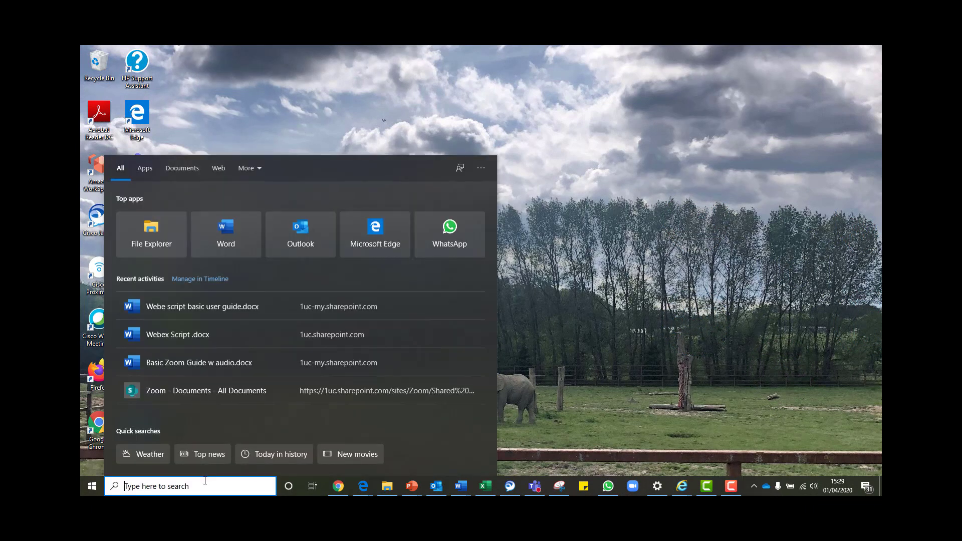
type("WEBE")
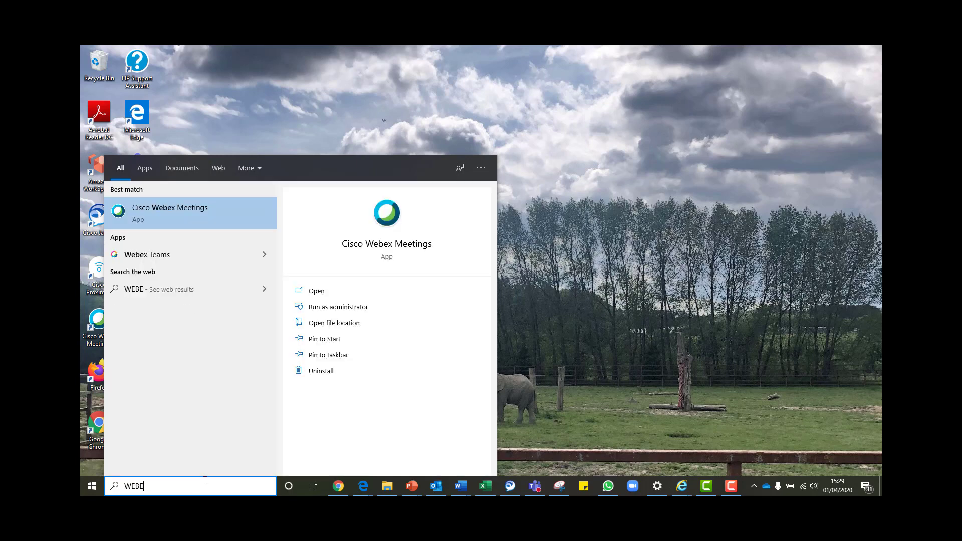
type("X")
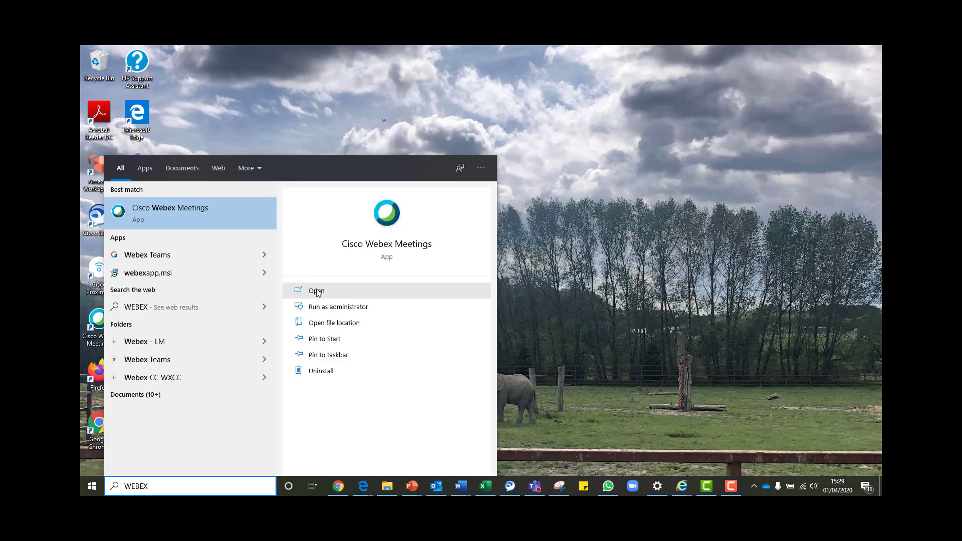
left_click(317, 293)
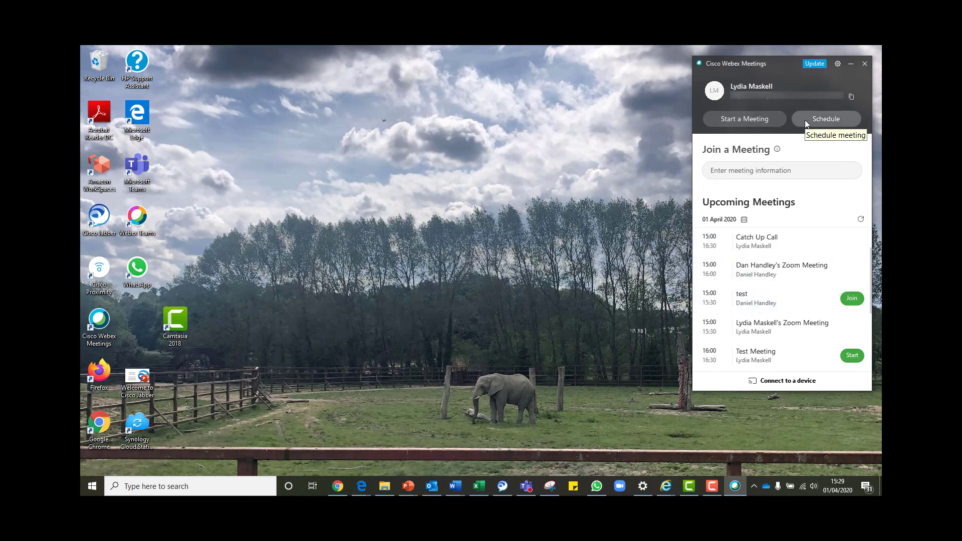
left_click(805, 119)
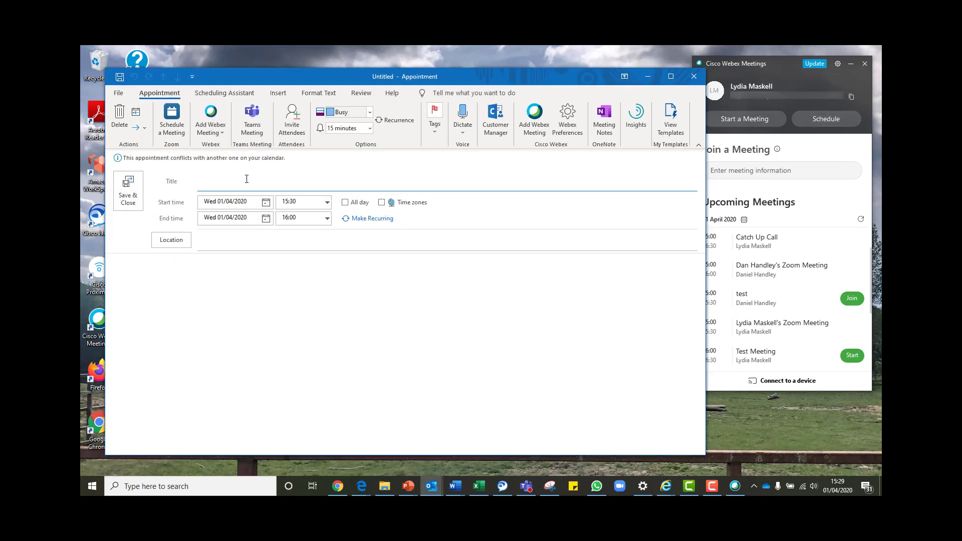
Title the new Outlook appointment 'Test Meeting' and add a Webex meeting to it.
type("Test Meeting")
left_click(218, 132)
left_click(219, 149)
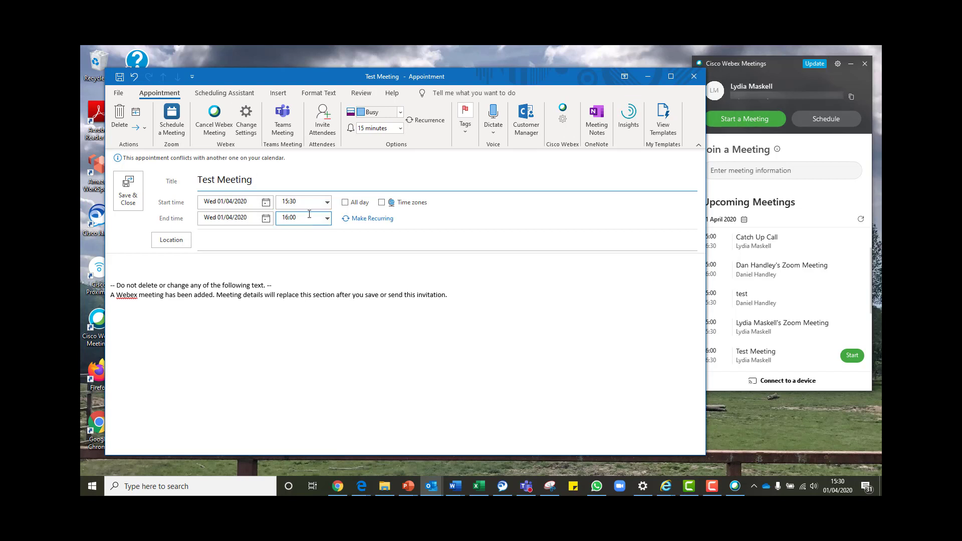
Invite one attendee and send the 15:30–16:00 invitation without a location.
left_click(322, 121)
left_click(245, 223)
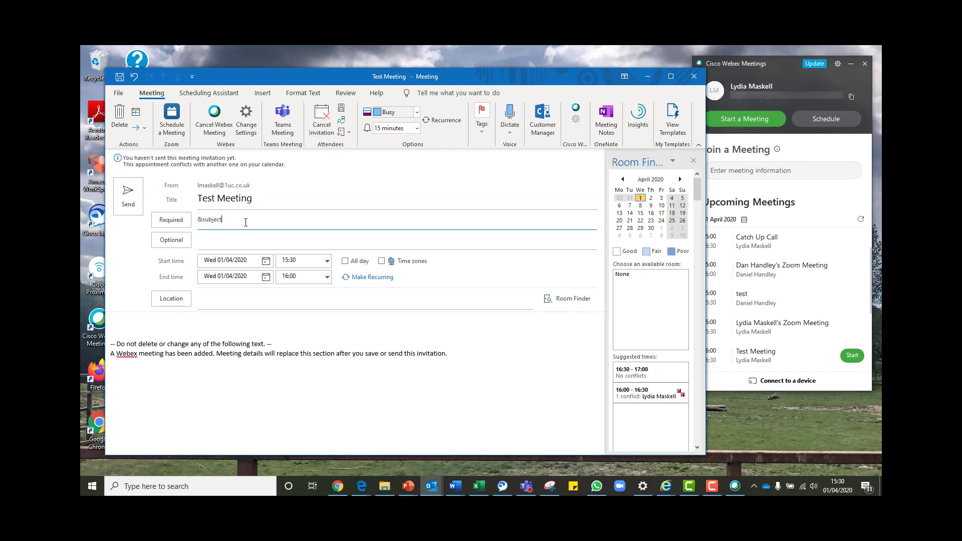
key("BackSpace")
key("BackSpace")
key("BackSpace")
key("BackSpace")
key("BackSpace")
key("BackSpace")
key("BackSpace")
key("BackSpace")
type("lyd")
left_click(246, 274)
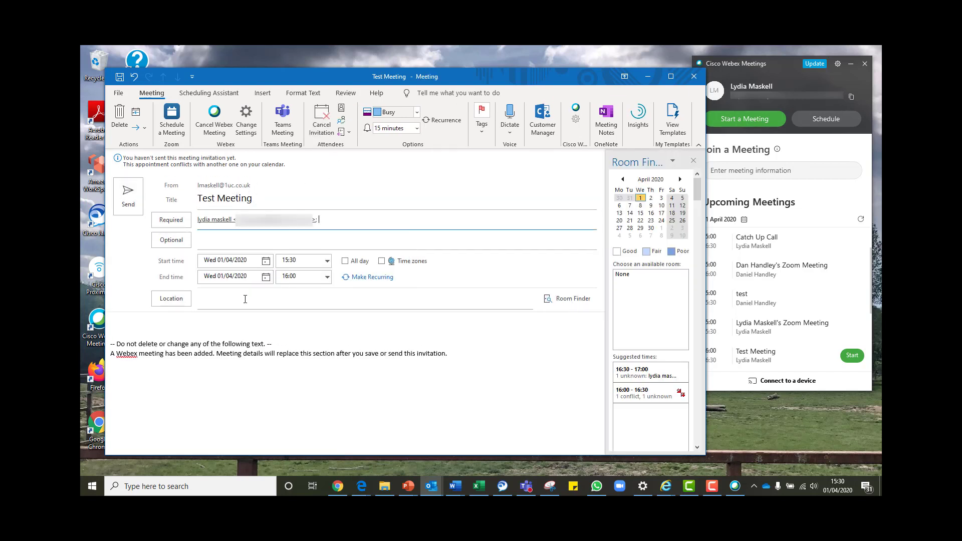
left_click(129, 203)
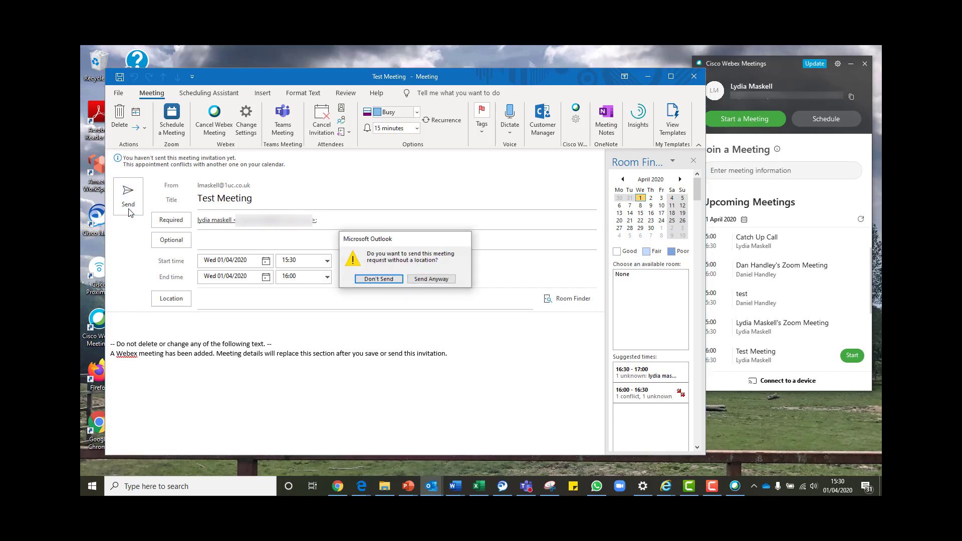
left_click(413, 280)
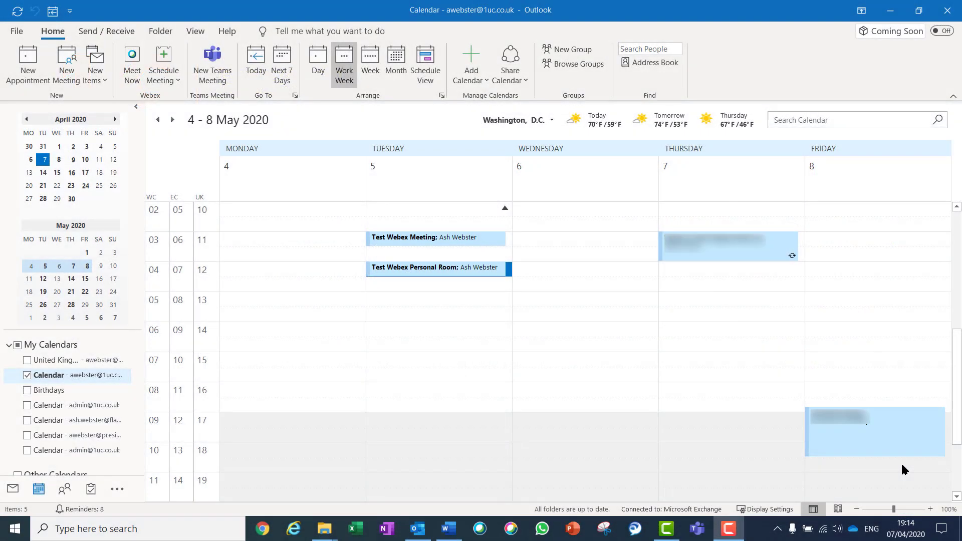
Open and close the Test Webex Meeting and Test Webex Personal Room invitations to review them.
left_click(436, 239)
double_click(436, 239)
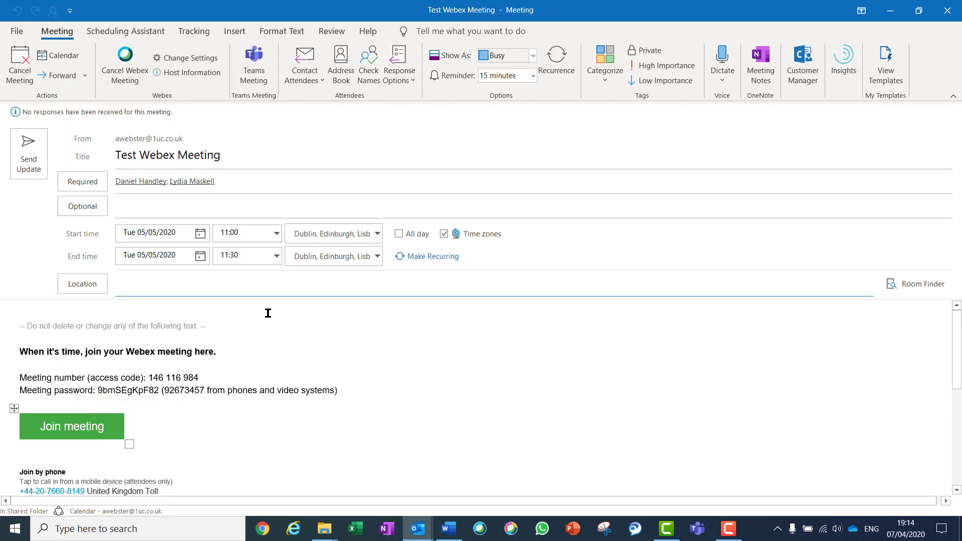
left_click(947, 10)
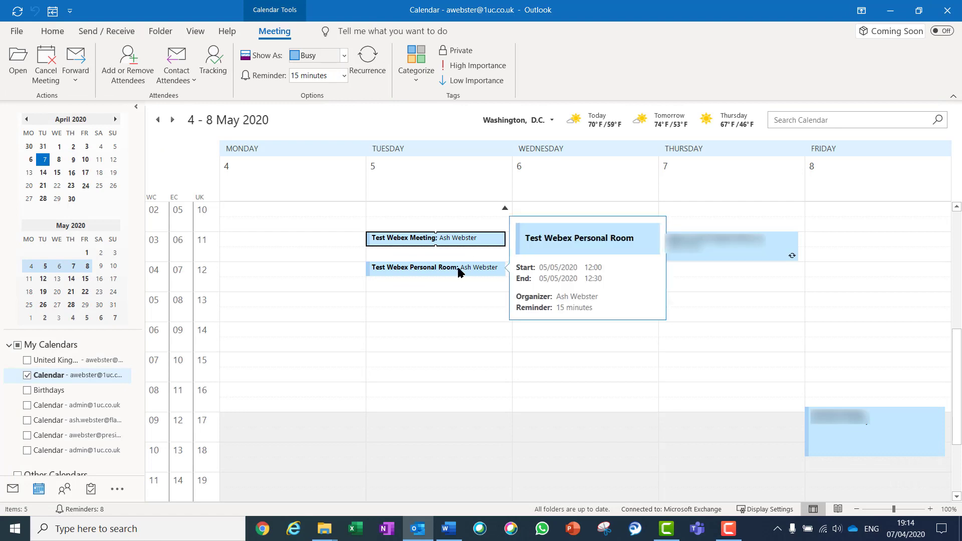
left_click(457, 269)
double_click(457, 269)
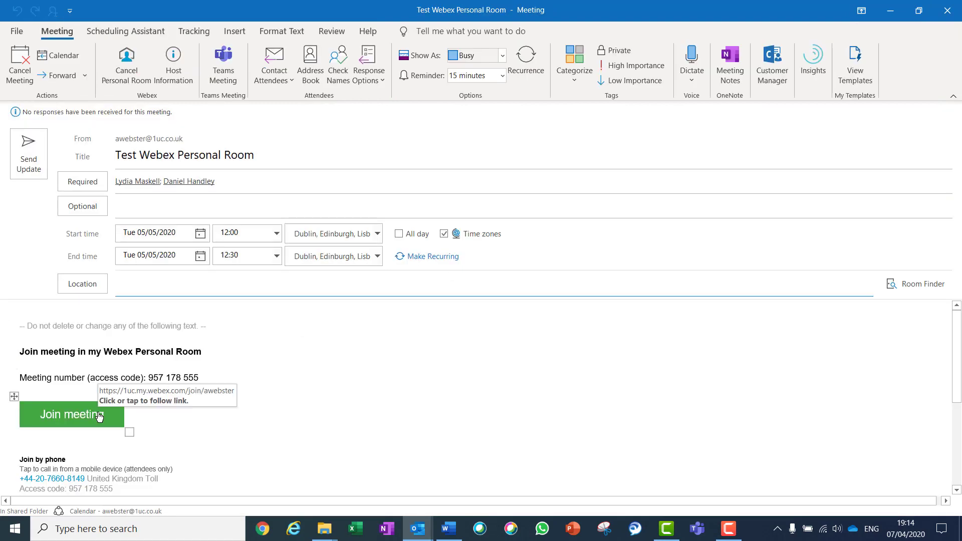
left_click(947, 10)
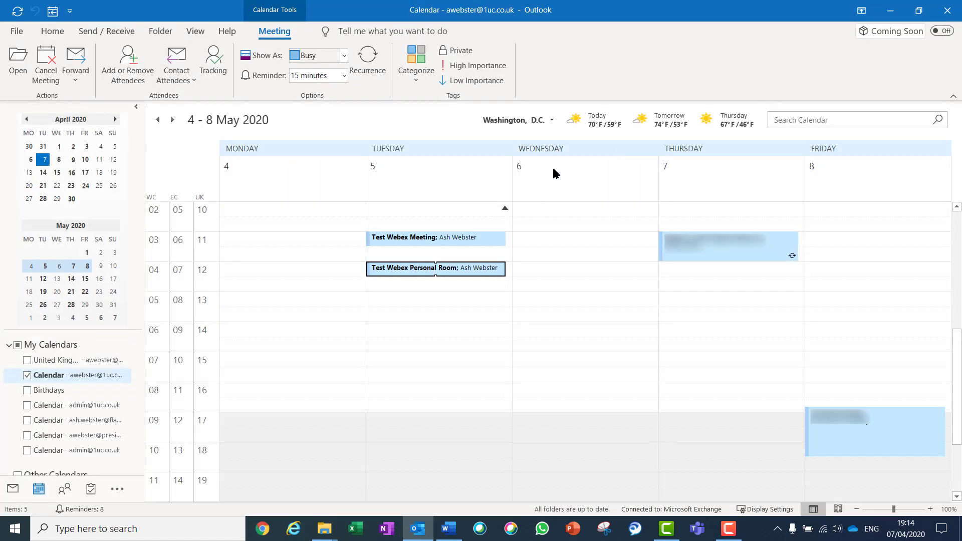
Start the Test Webex Meeting from its Outlook invitation.
double_click(471, 237)
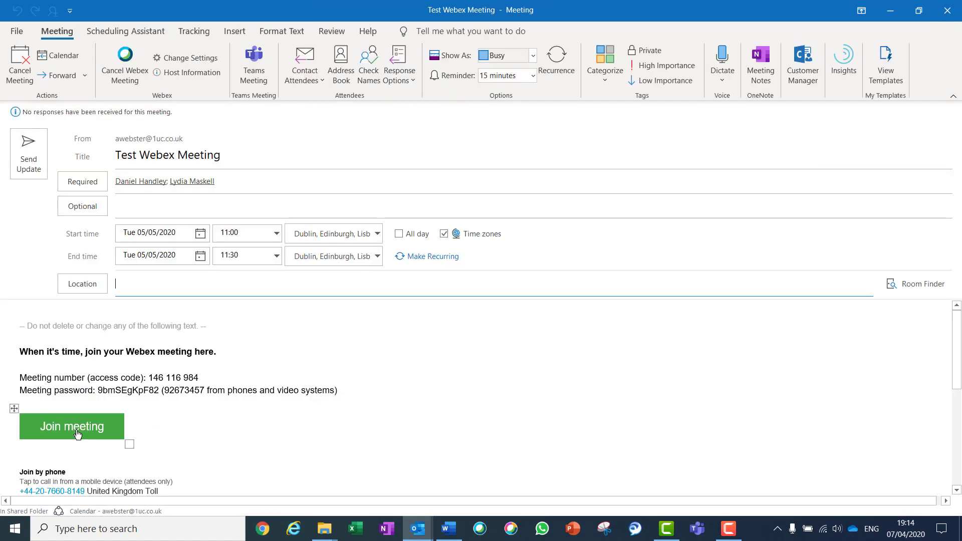
left_click(78, 431)
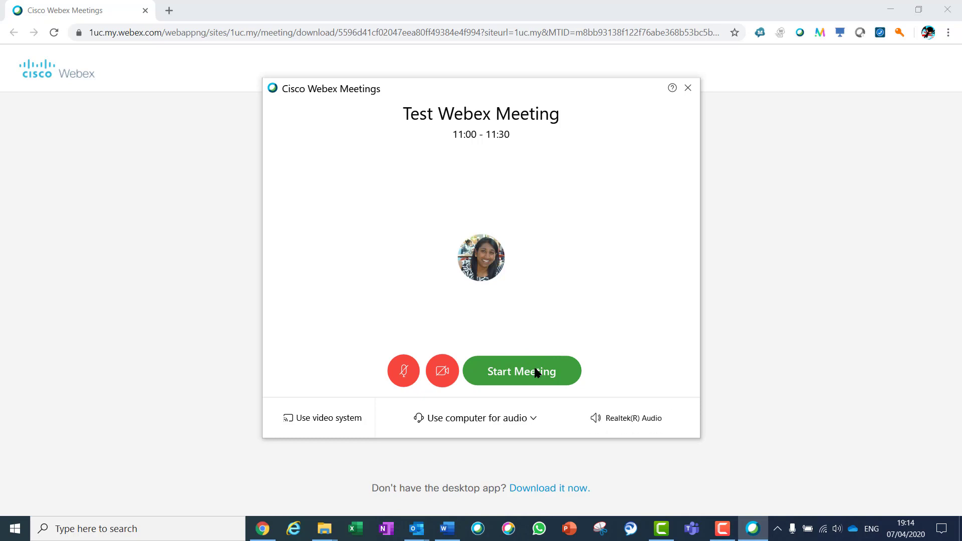
left_click(535, 372)
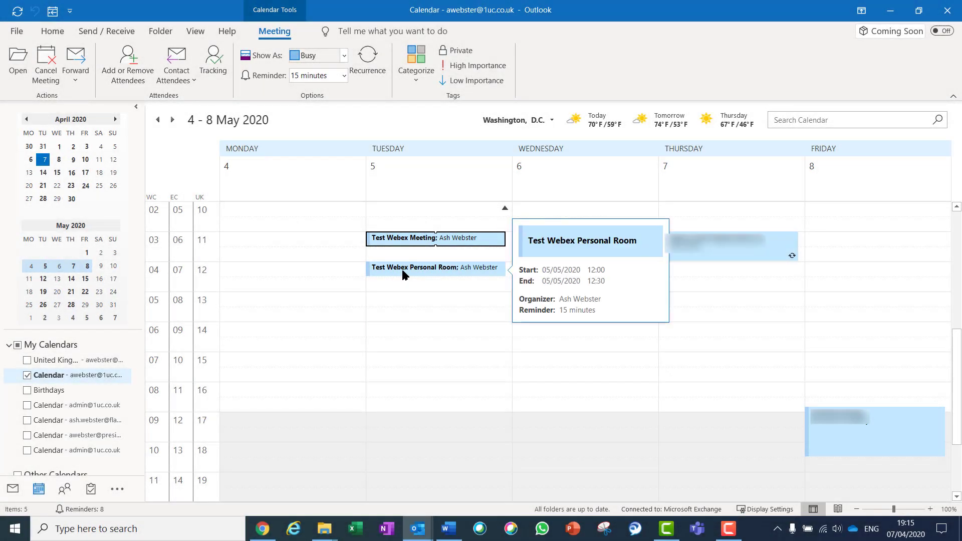
Start the Test Webex Personal Room meeting from its Outlook invitation.
left_click(402, 271)
double_click(402, 271)
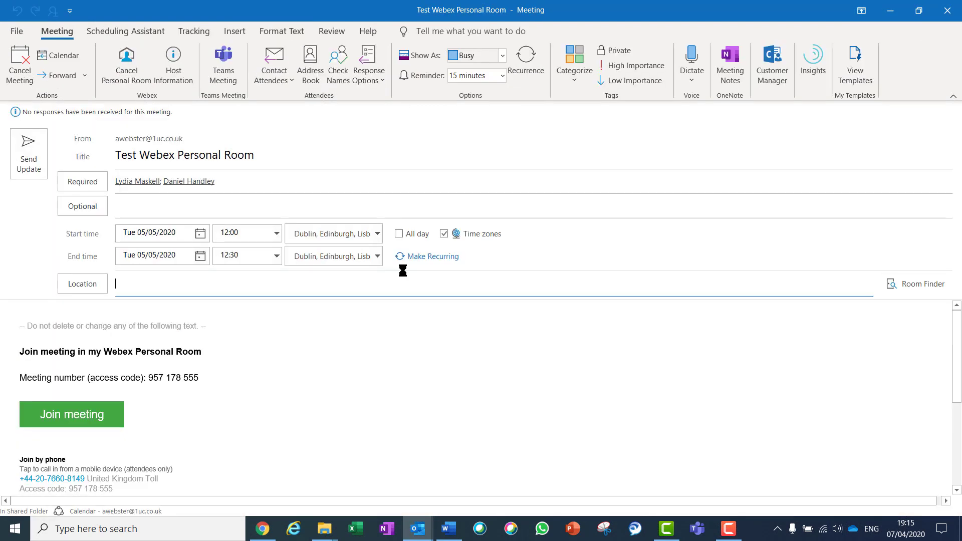
left_click(90, 422, "ctrl")
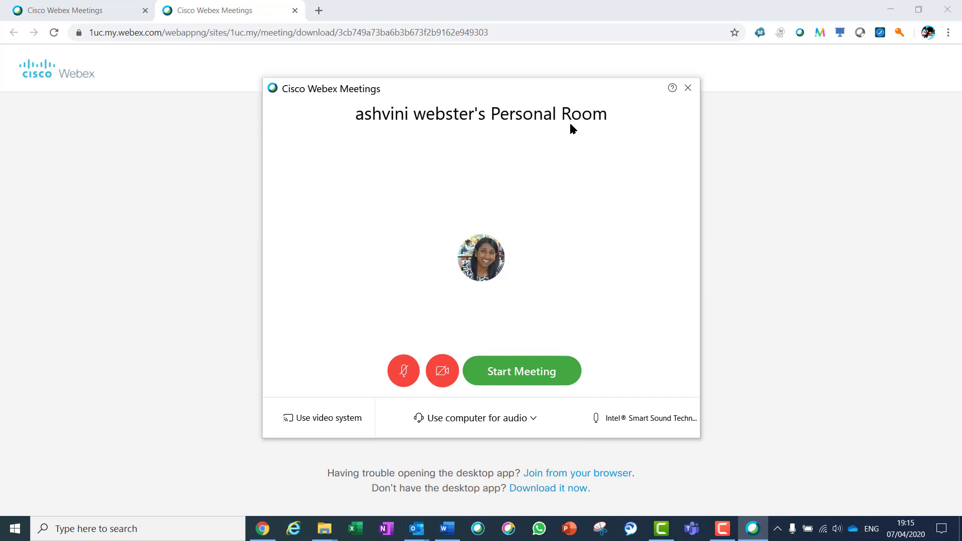
left_click(525, 368)
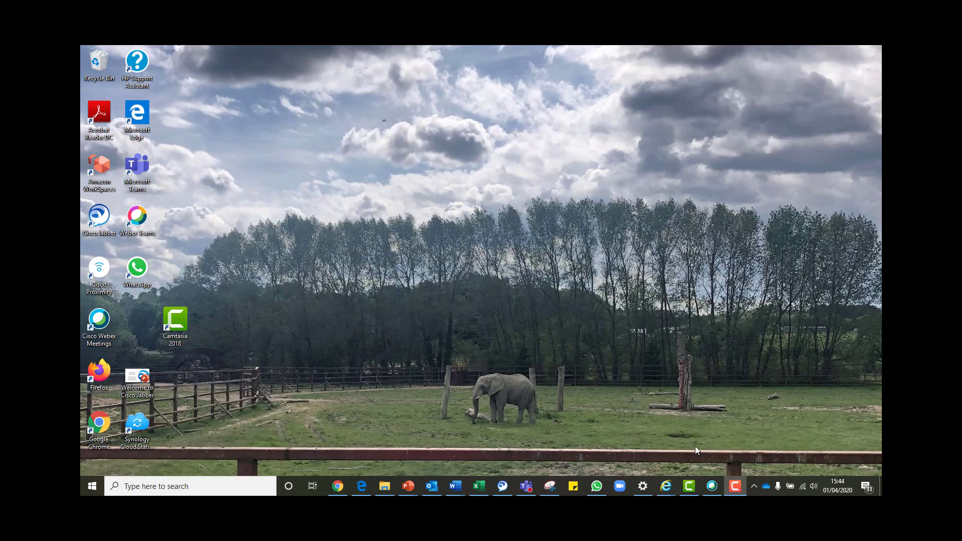
Start the 16:00 Test Meeting from Upcoming Meetings in the Webex Meetings app.
left_click(713, 487)
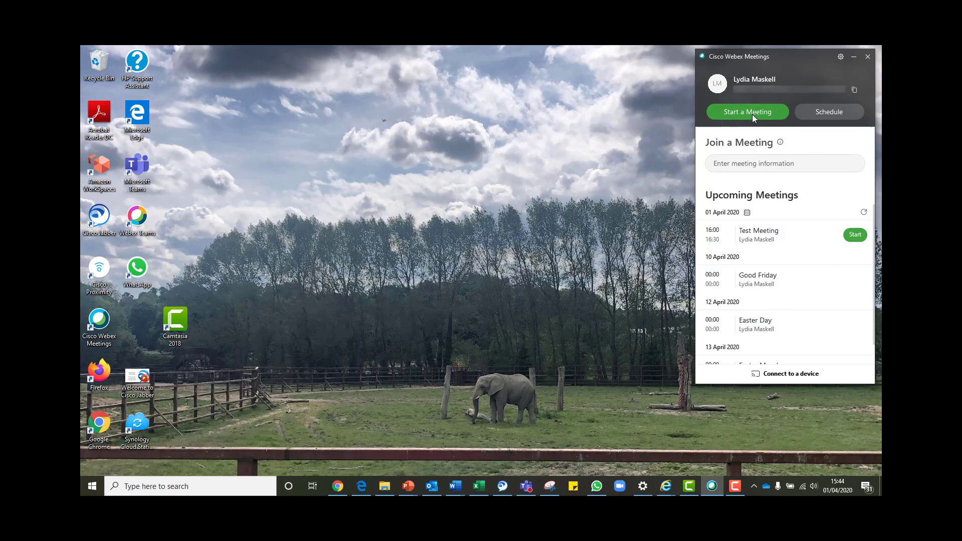
left_click(855, 236)
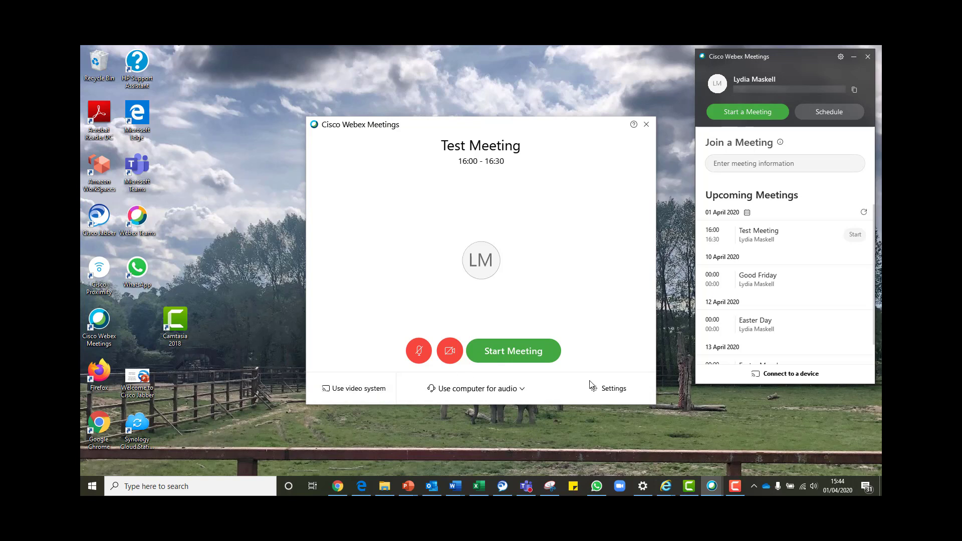
left_click(506, 347)
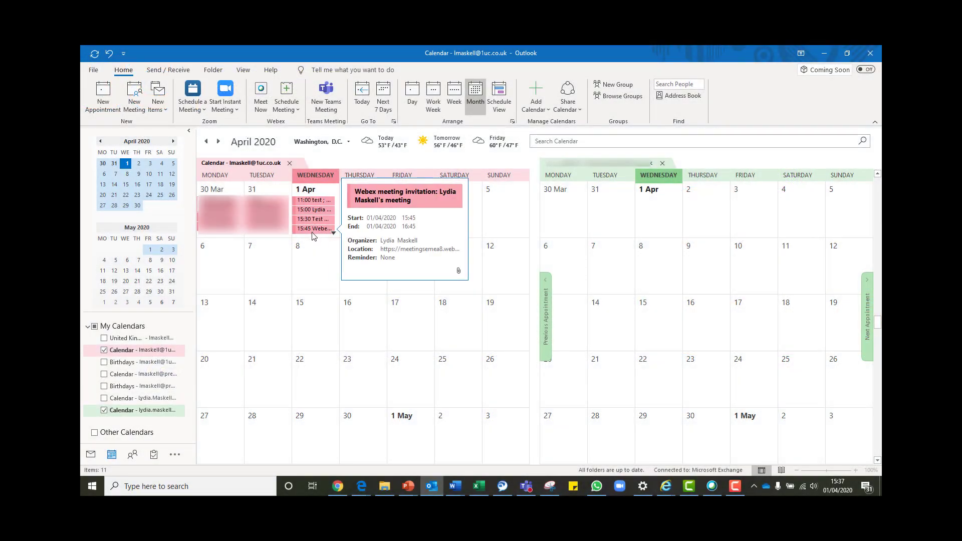
Join the 15:45 Webex meeting using the Join meeting link in its Outlook invitation.
left_click(313, 235)
double_click(312, 232)
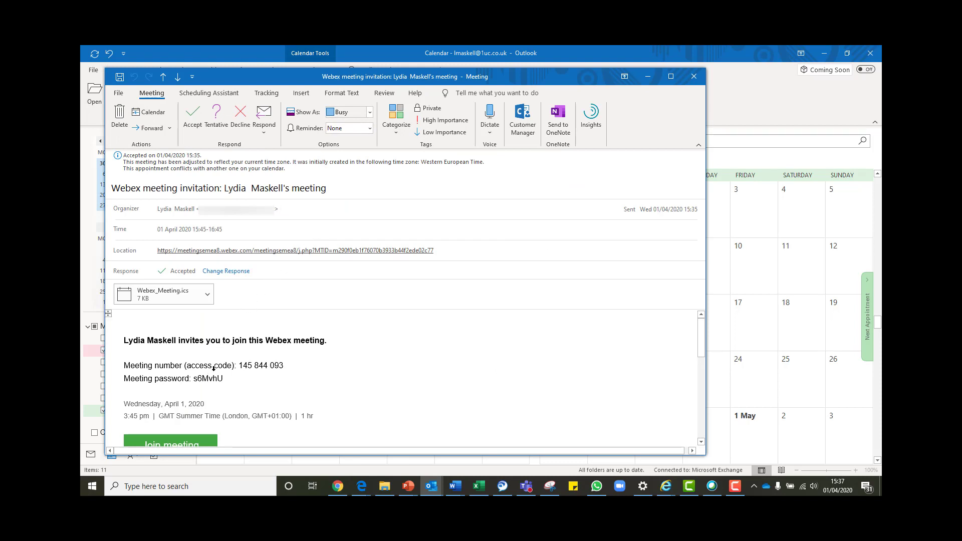
left_click_drag(702, 327, 702, 343)
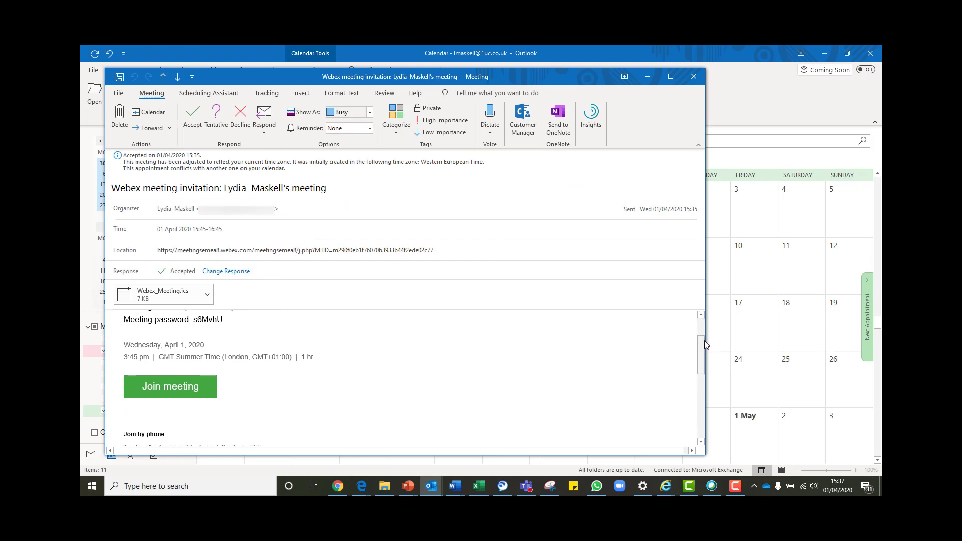
left_click(183, 396)
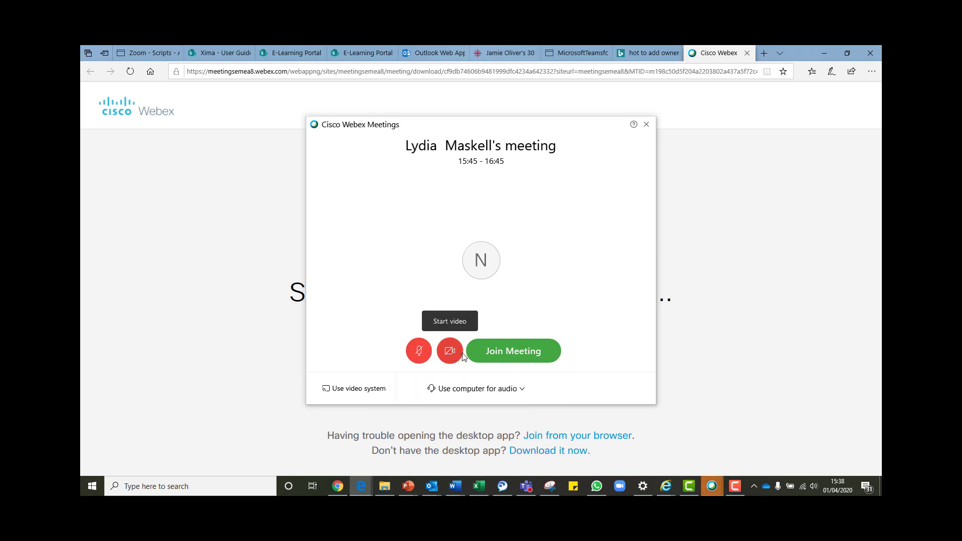
left_click(499, 351)
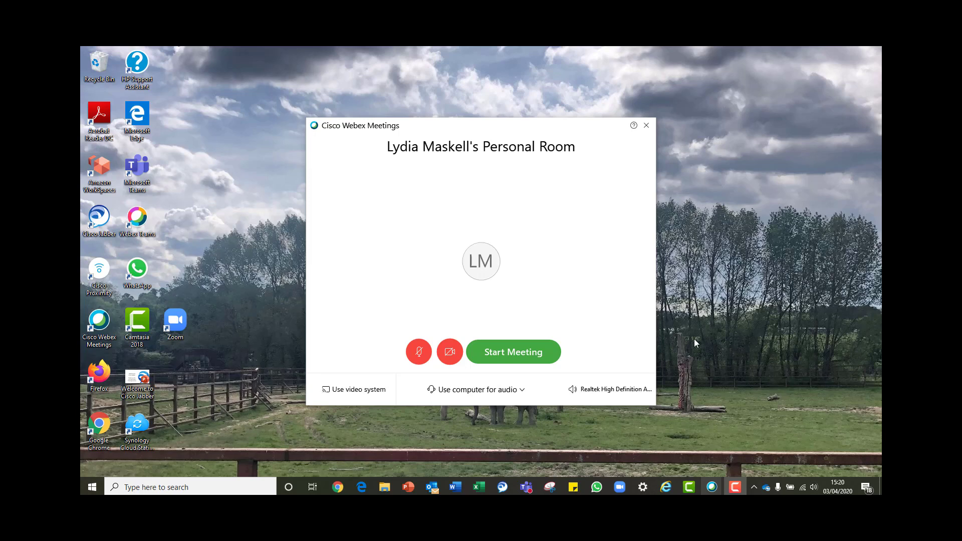
Use computer audio with Speaker and Microphone on Use System Setting, test the speaker, and start the meeting.
left_click(496, 391)
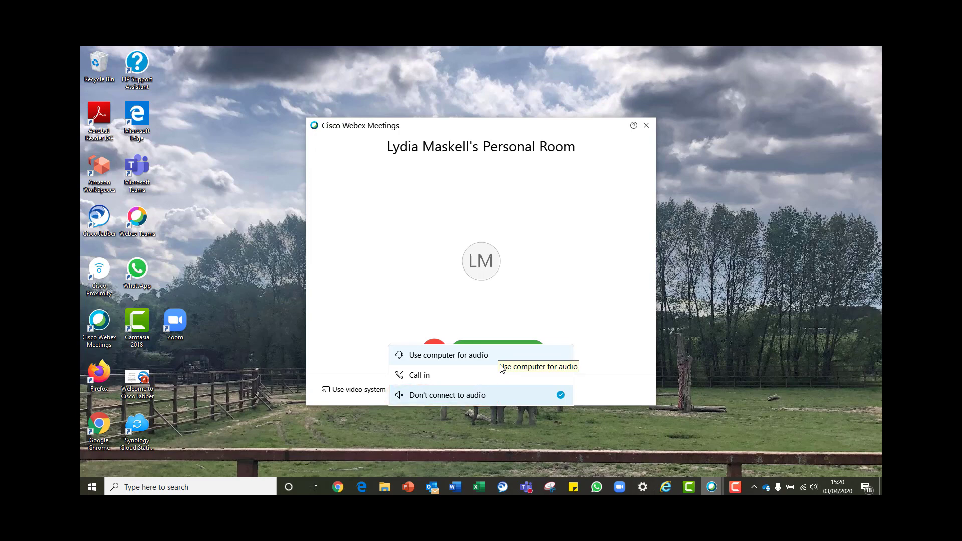
left_click(500, 364)
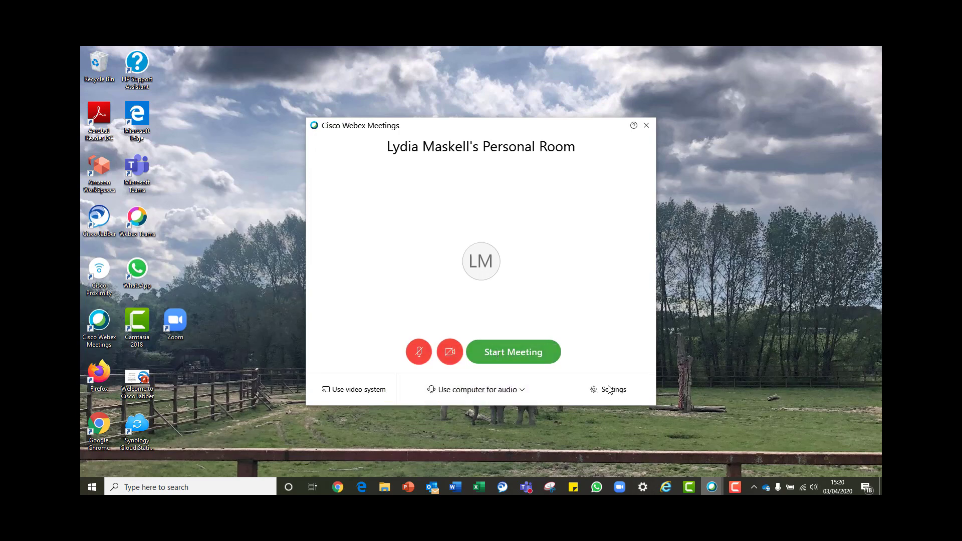
left_click(610, 391)
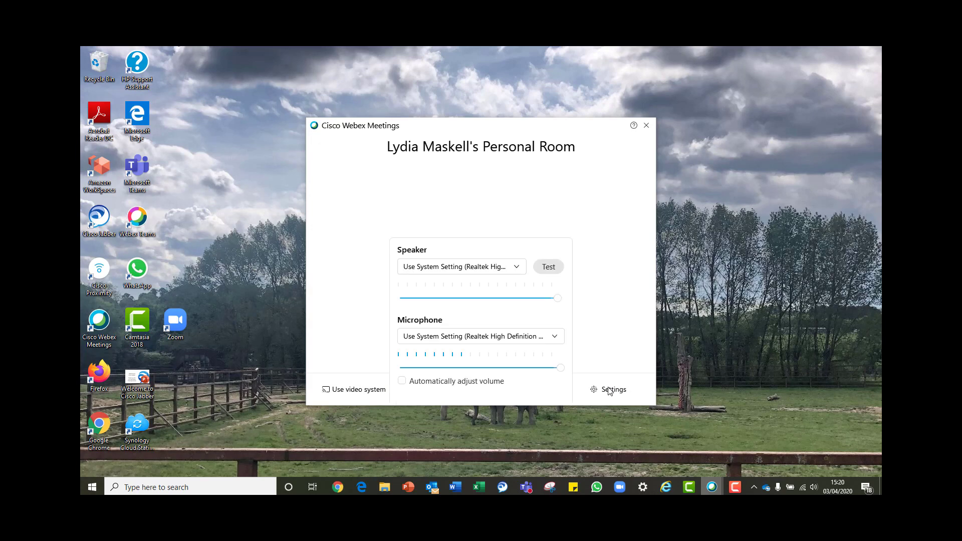
left_click(485, 272)
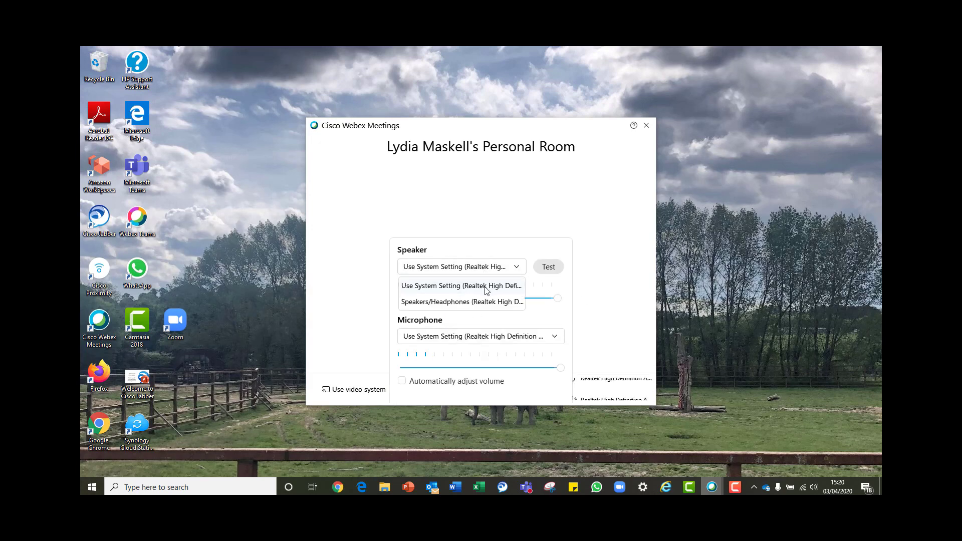
left_click(483, 285)
left_click(475, 339)
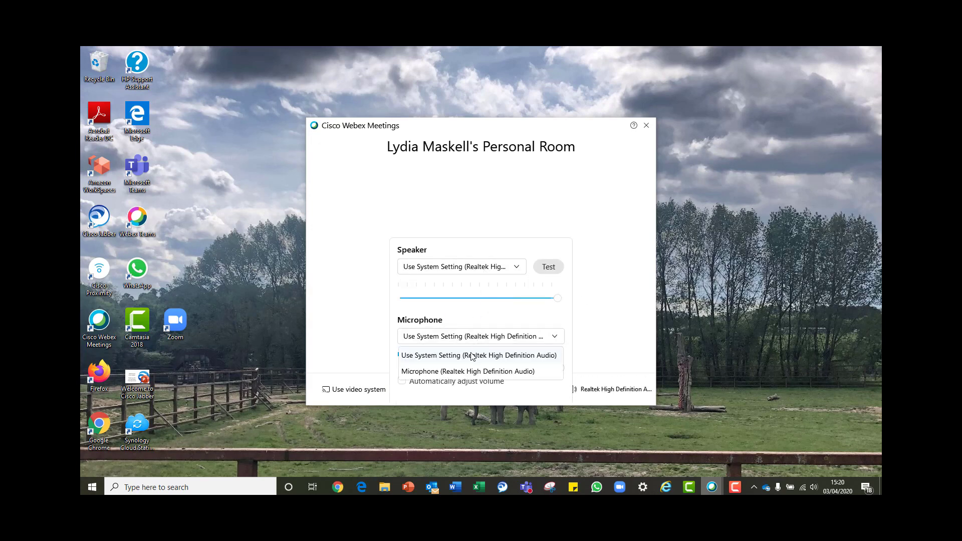
left_click(472, 356)
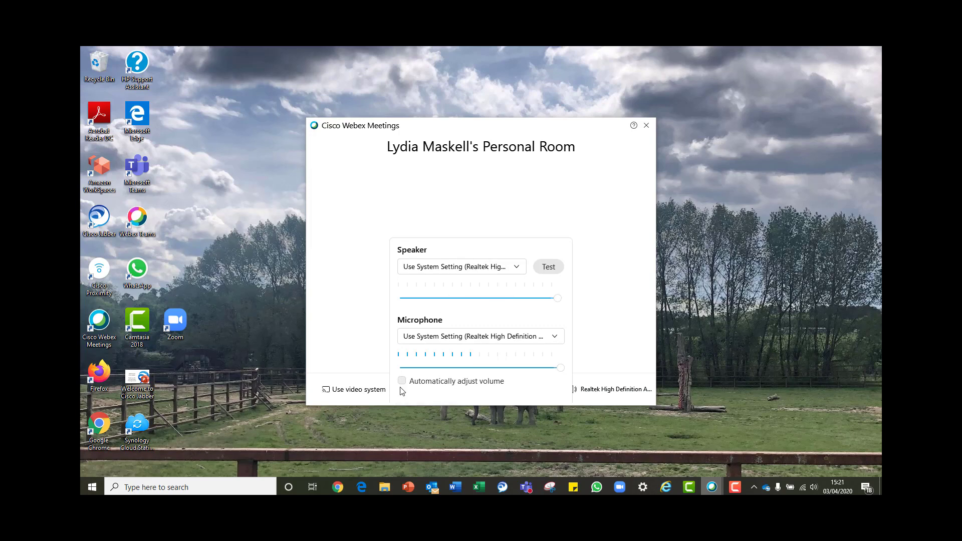
left_click(545, 267)
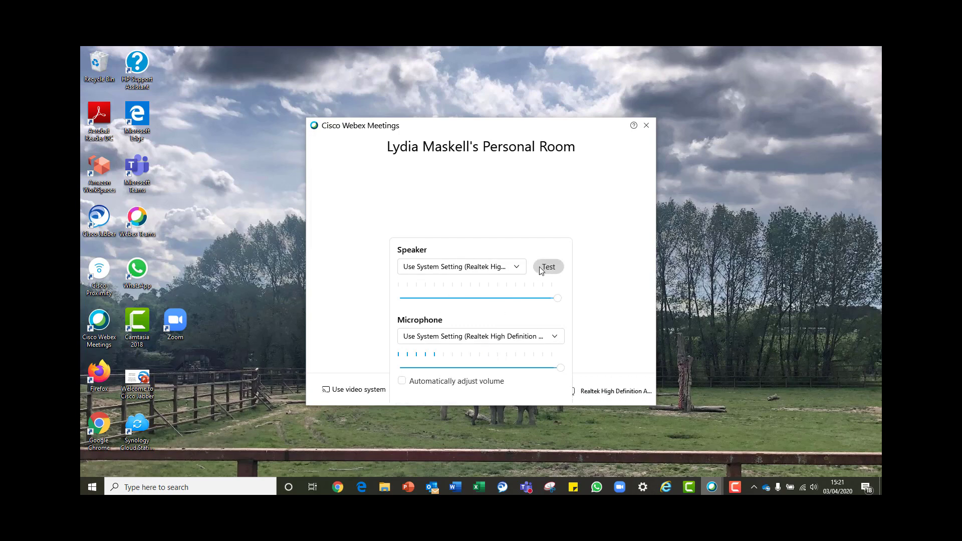
left_click(628, 297)
left_click(511, 351)
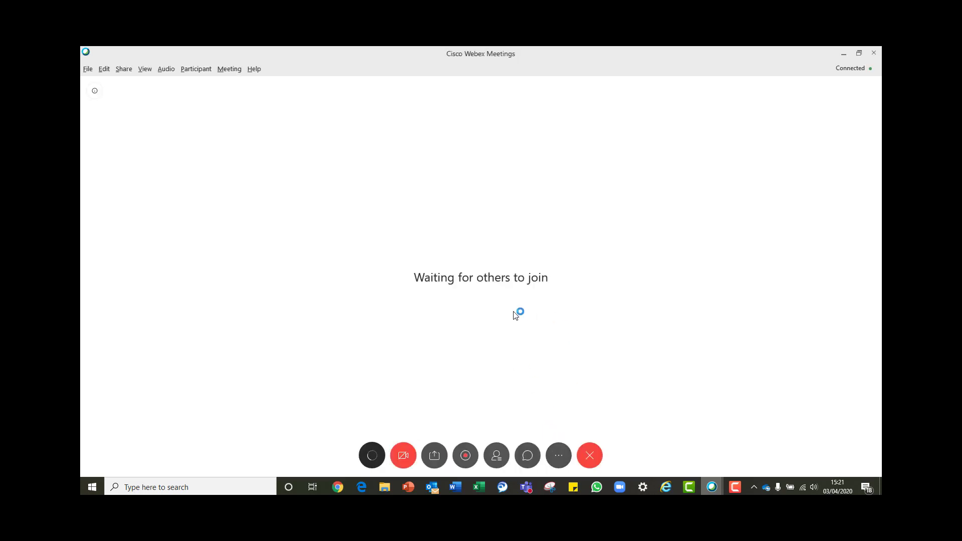
left_click(561, 456)
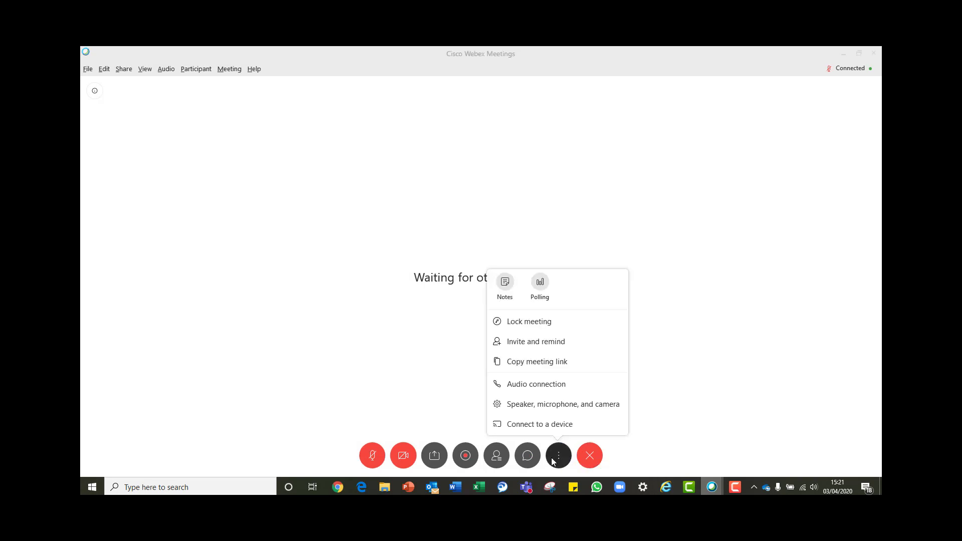
left_click(574, 385)
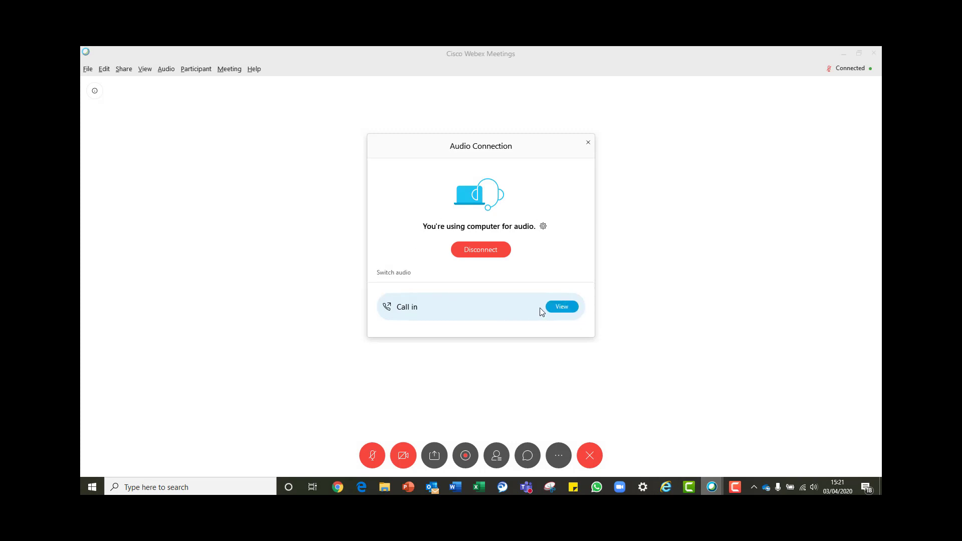
left_click(559, 308)
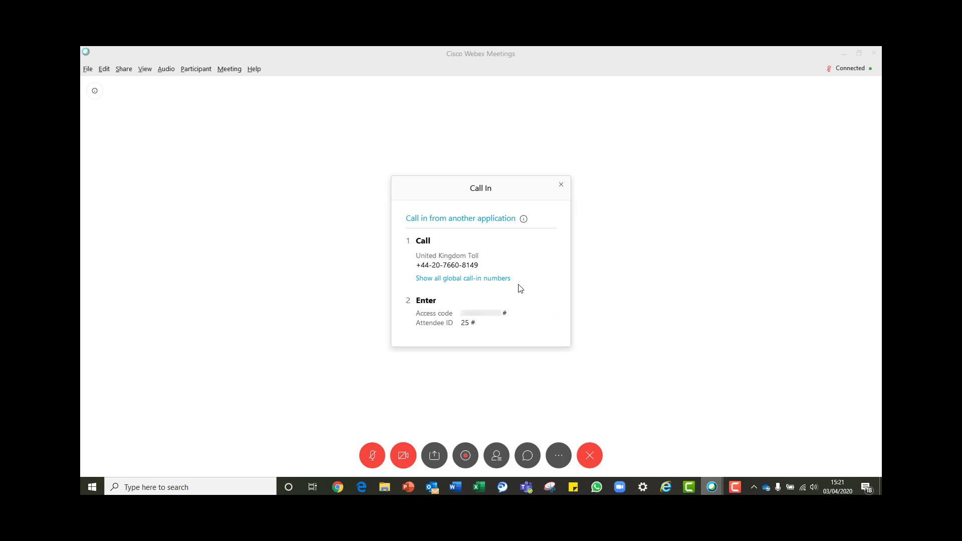
left_click(561, 187)
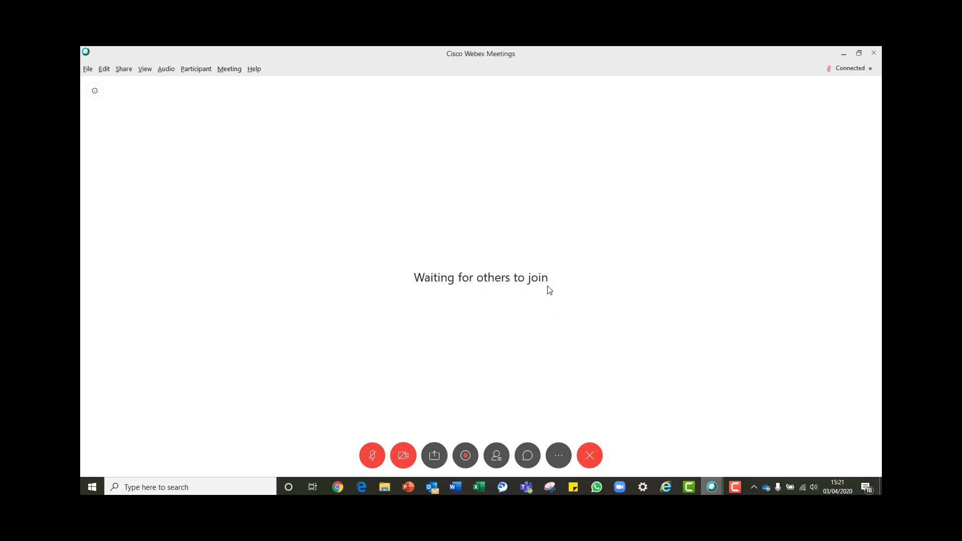
left_click(555, 450)
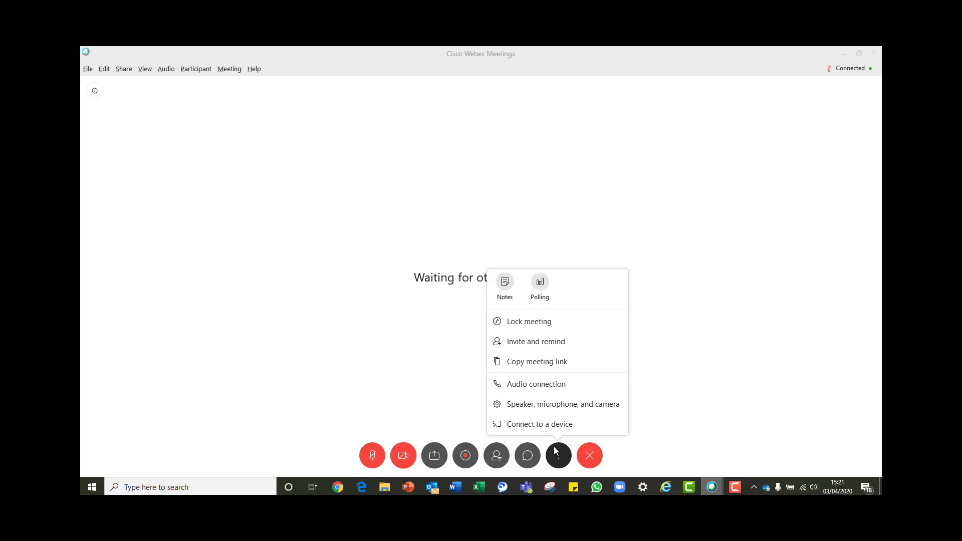
left_click(563, 405)
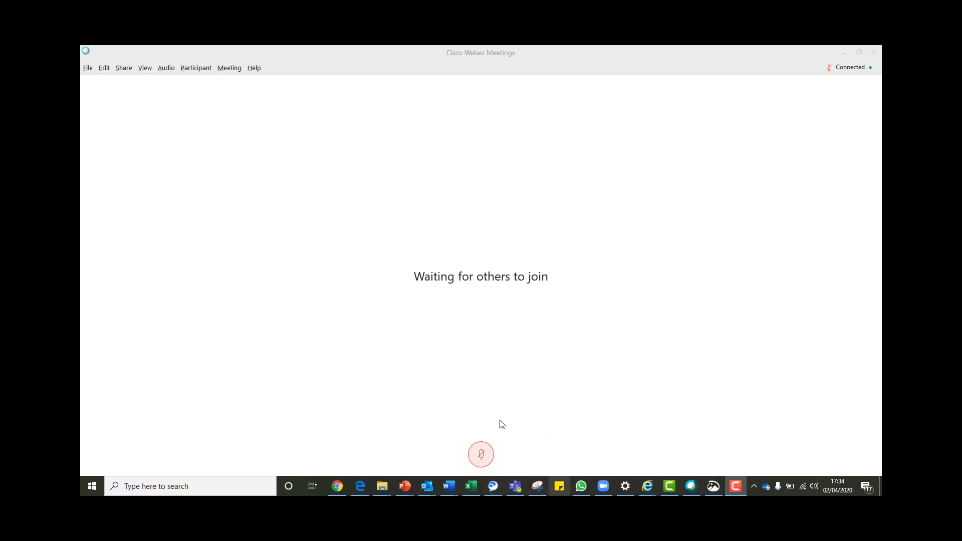
left_click(491, 326)
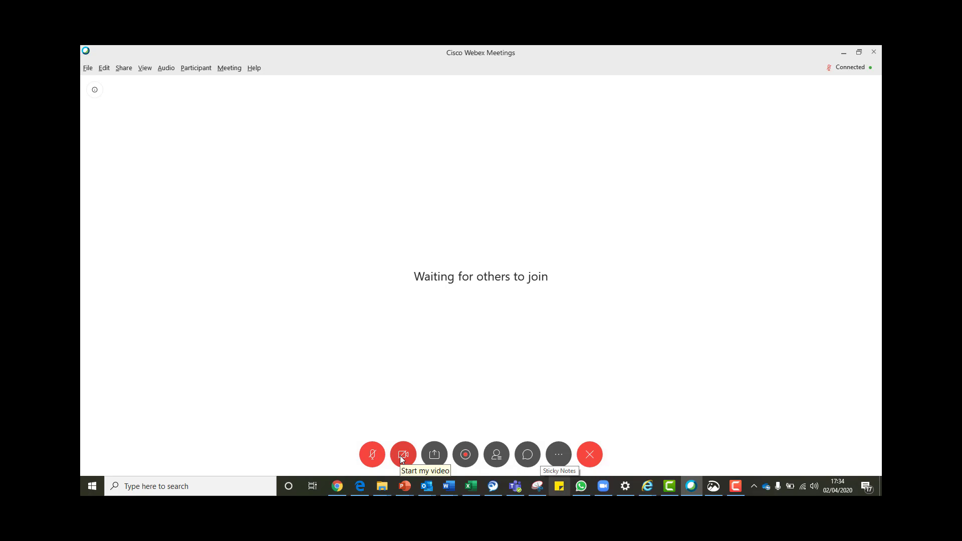
left_click(434, 455)
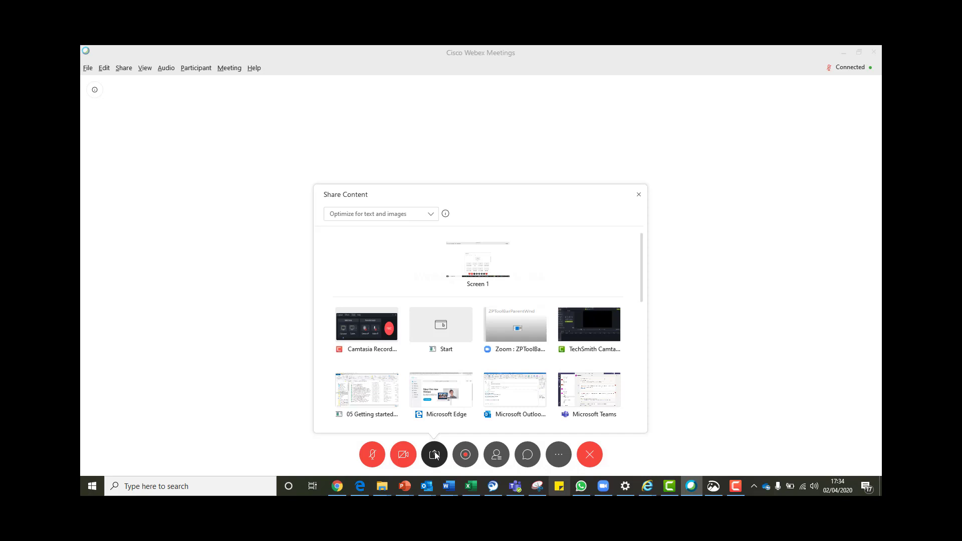
mouse_move(483, 263)
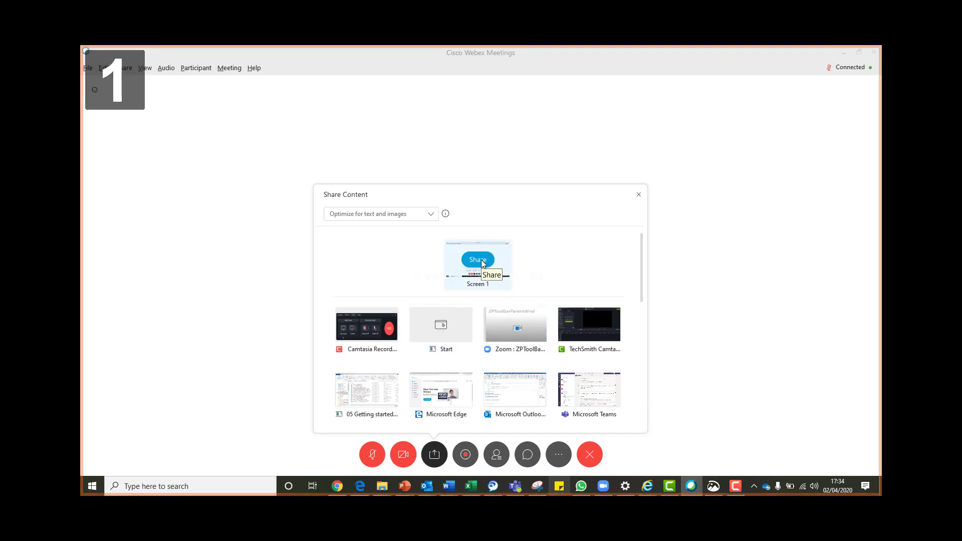
left_click(692, 364)
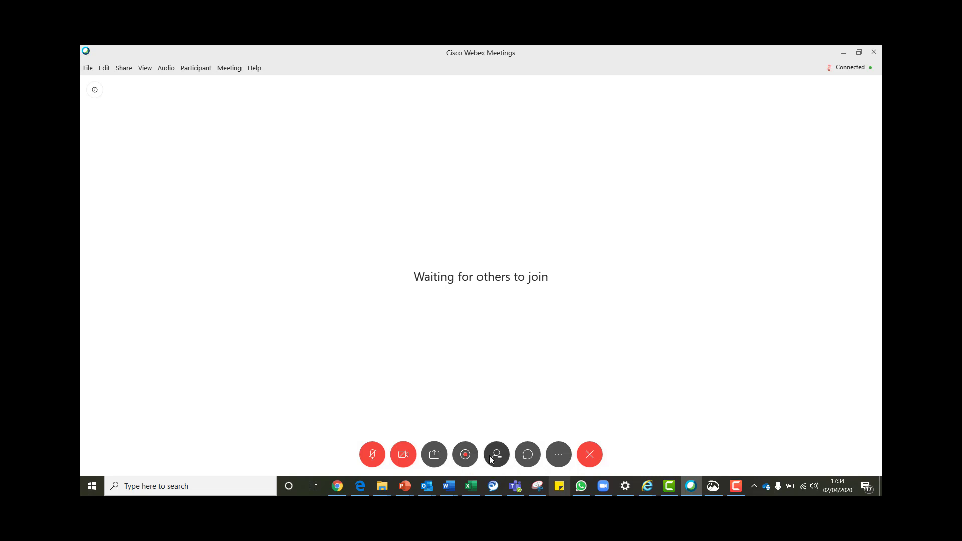
left_click(494, 455)
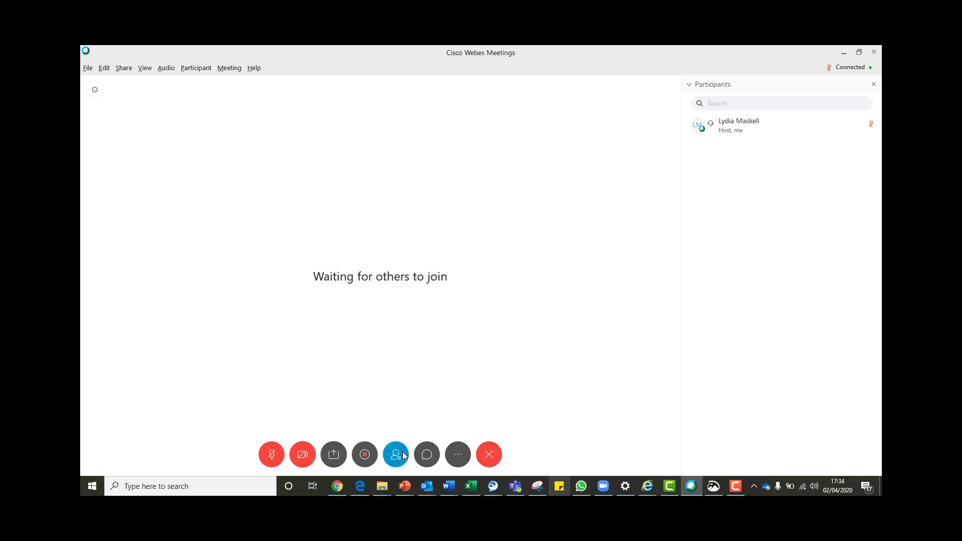
left_click(403, 455)
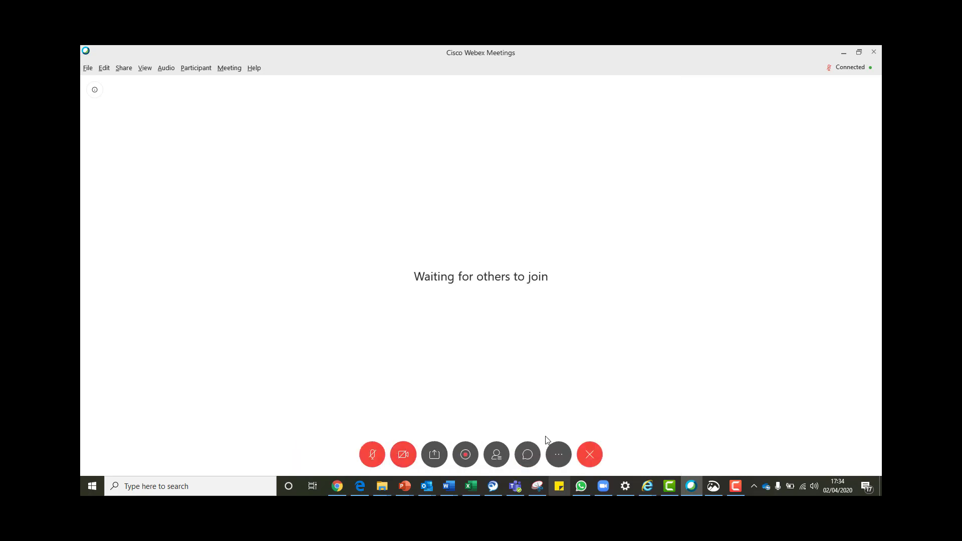
left_click(532, 455)
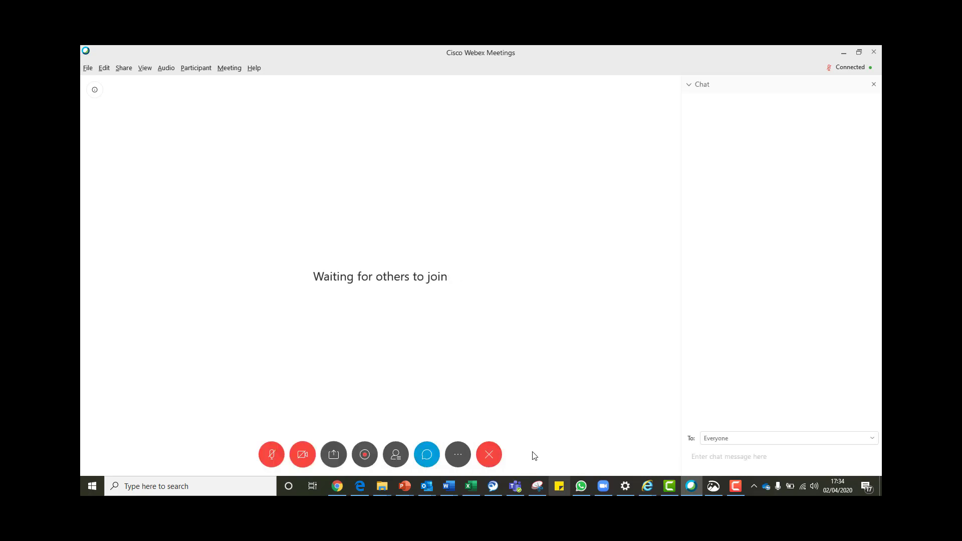
left_click(432, 454)
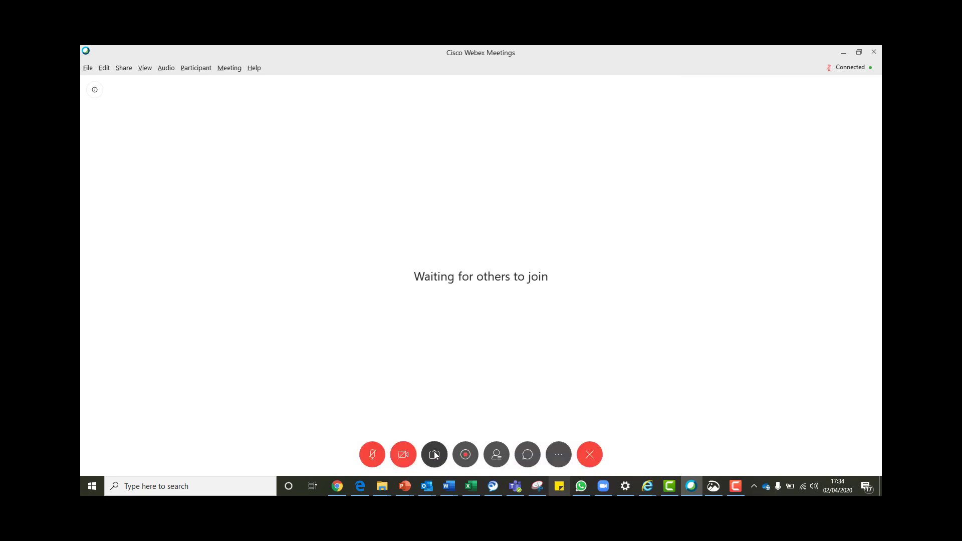
left_click(560, 457)
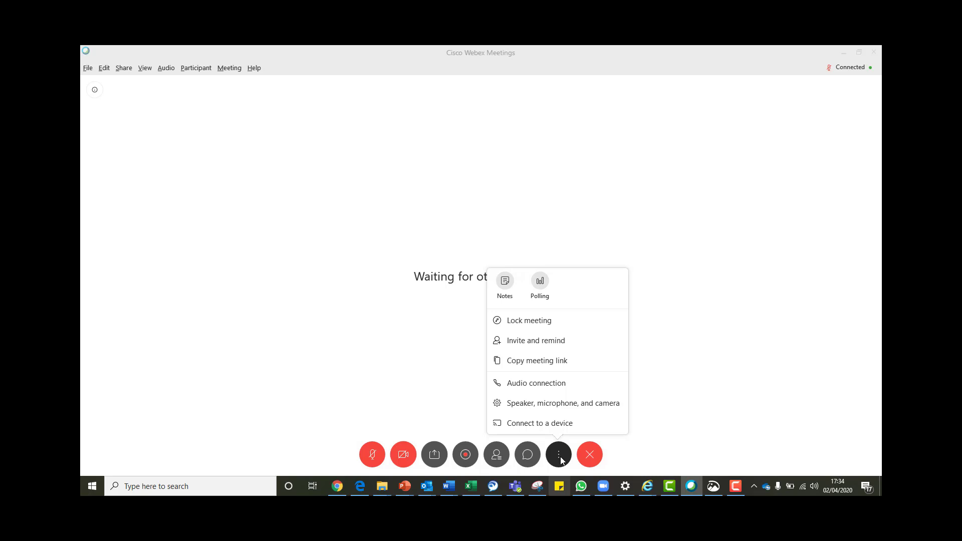
left_click(559, 458)
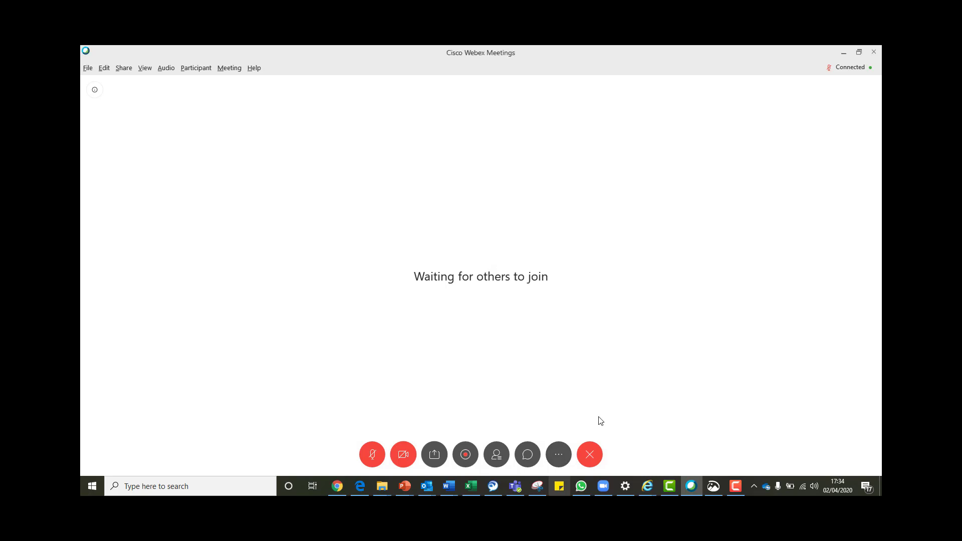